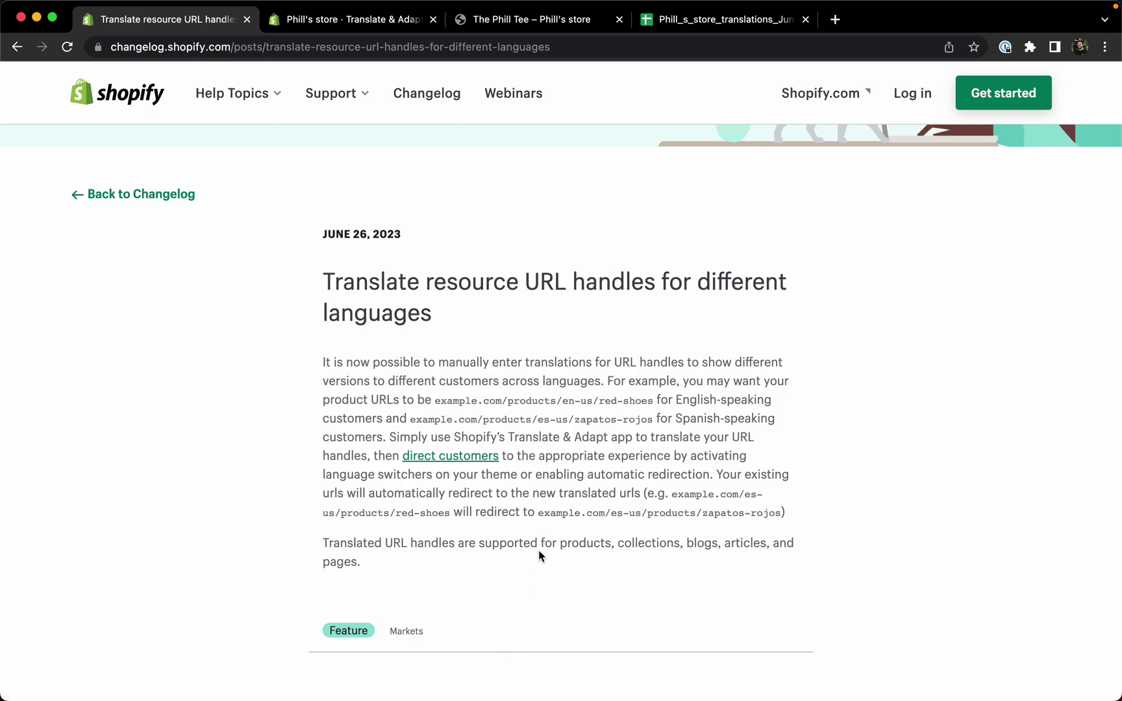
# Open The Phill Tee's product translations in Translate & Adapt and review its English URL handle
pyautogui.moveTo(549, 291); pyautogui.dragTo(653, 290)
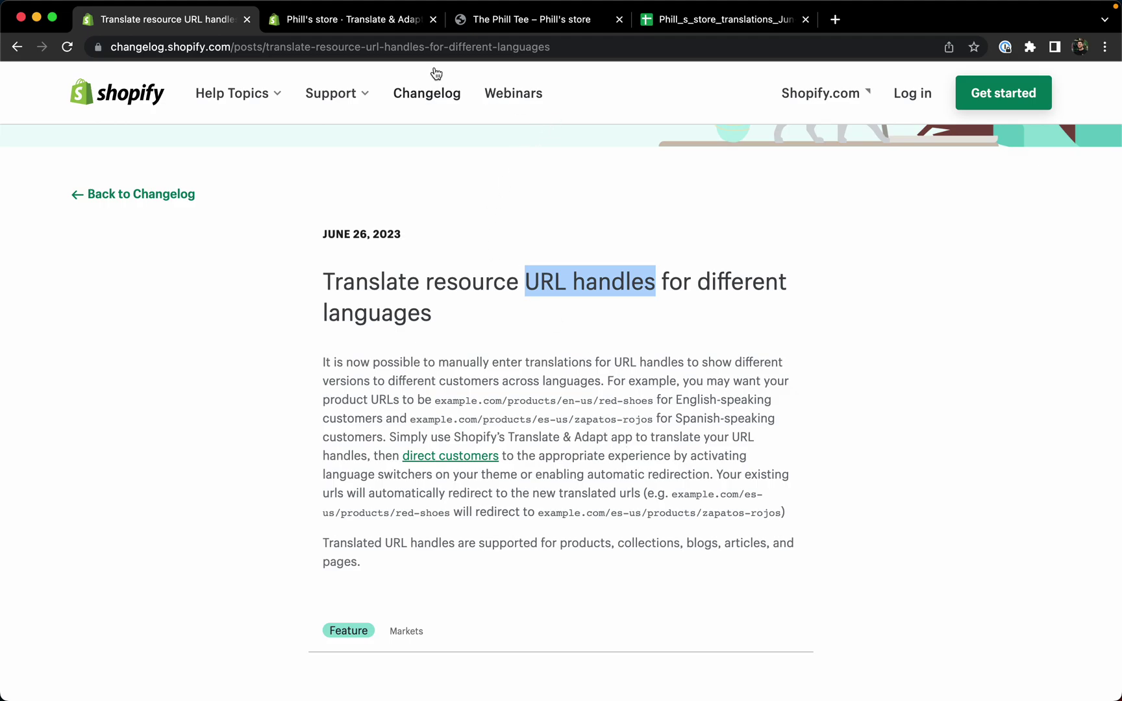
pyautogui.click(389, 25)
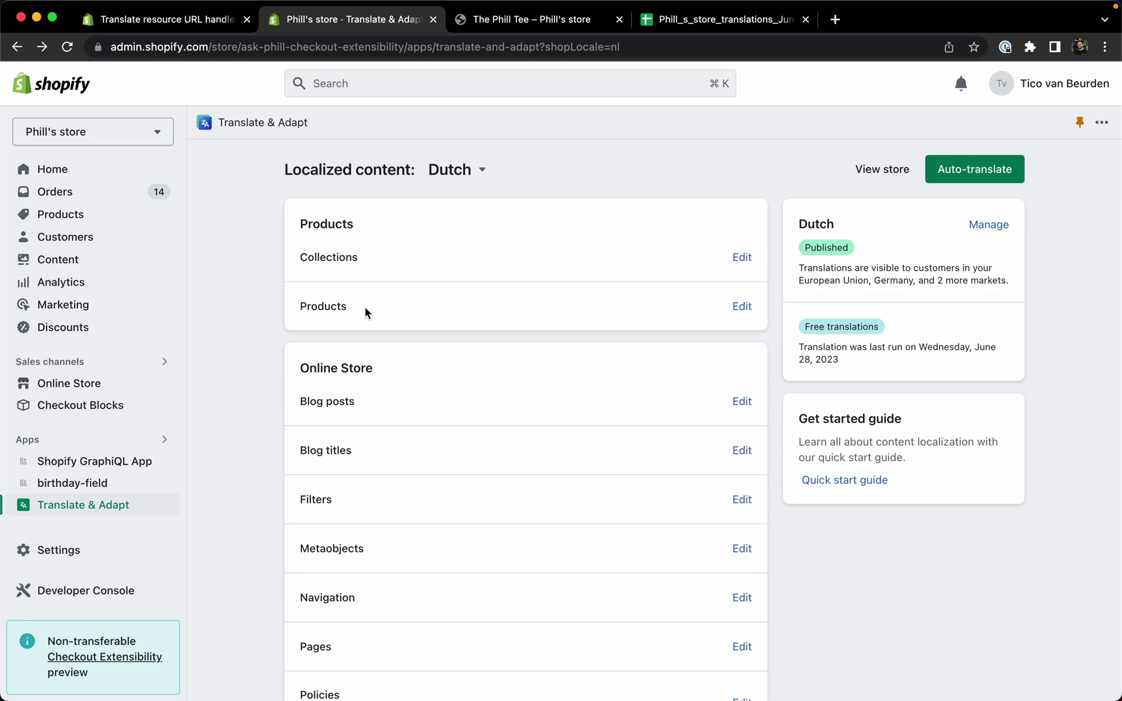
pyautogui.click(742, 306)
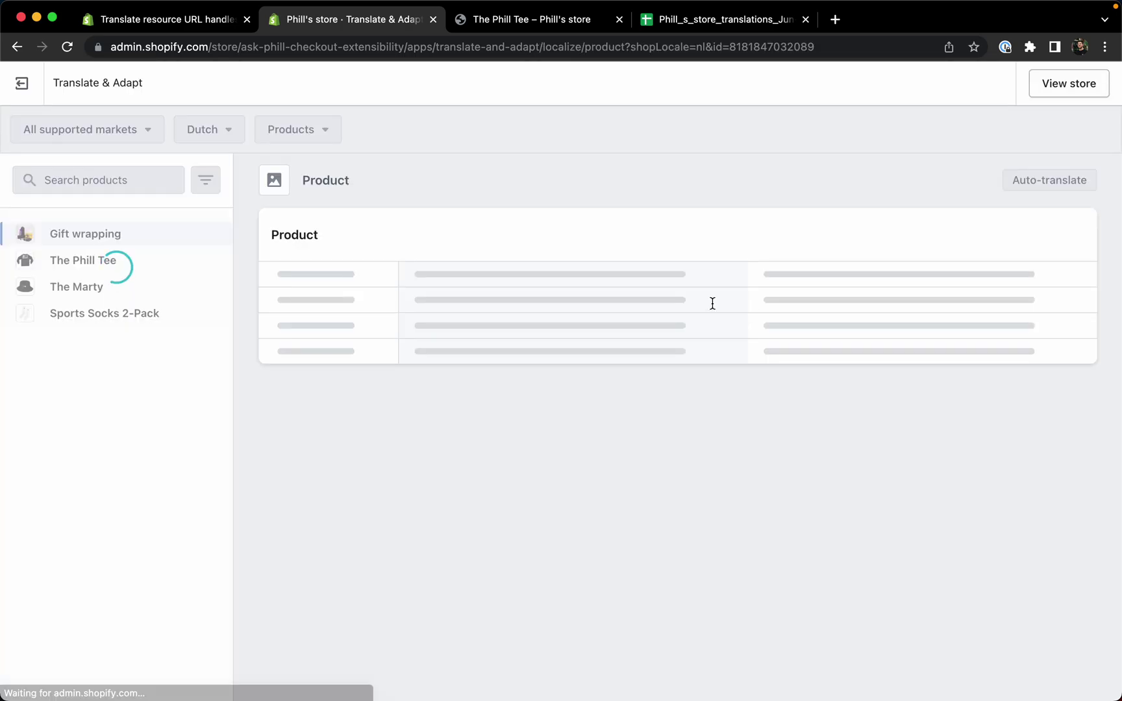
pyautogui.click(125, 261)
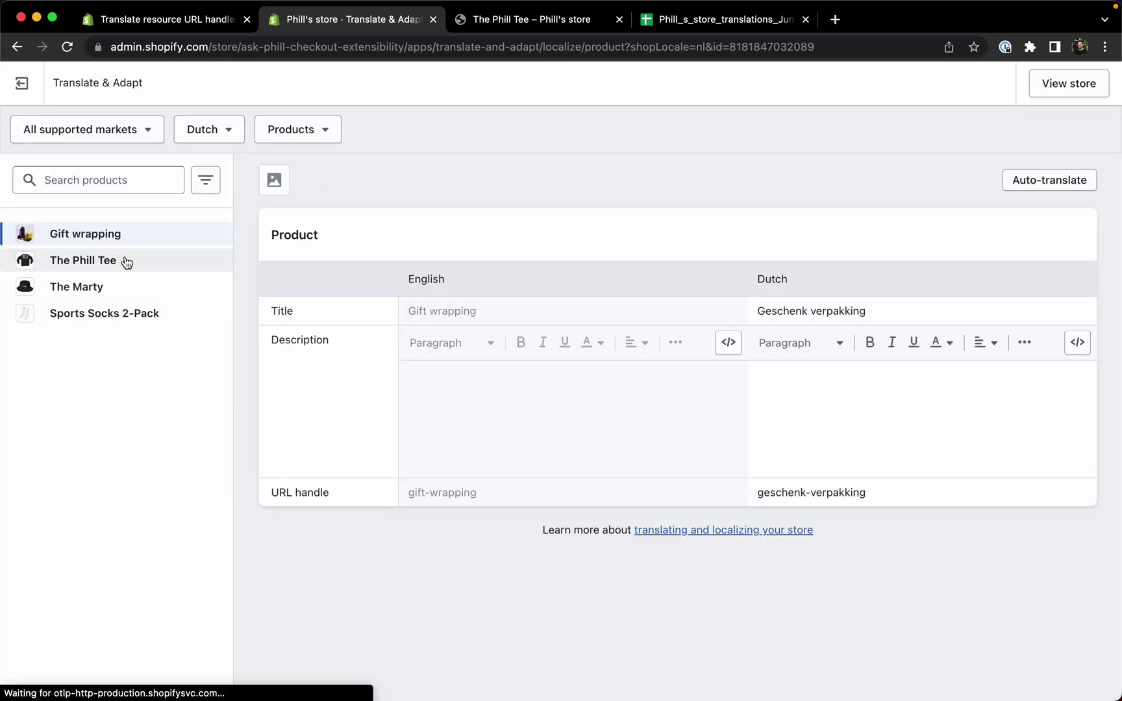
pyautogui.scroll(-2, 579, 168)
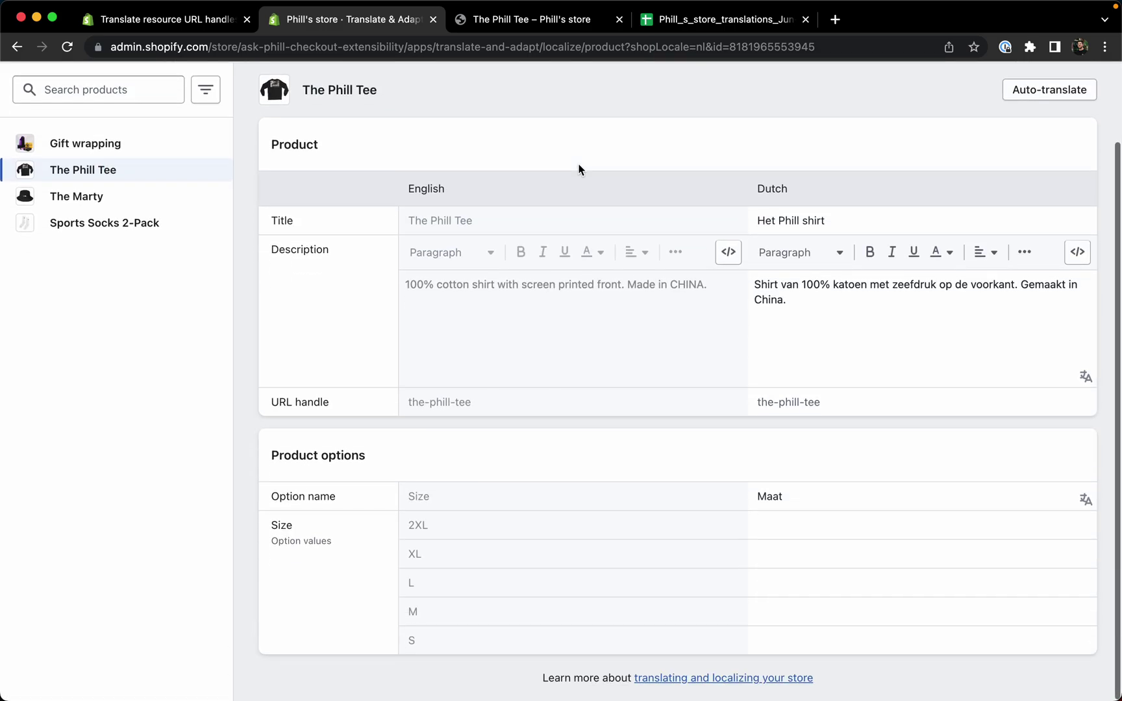
pyautogui.moveTo(268, 401); pyautogui.dragTo(346, 396)
pyautogui.scroll(1, 359, 403)
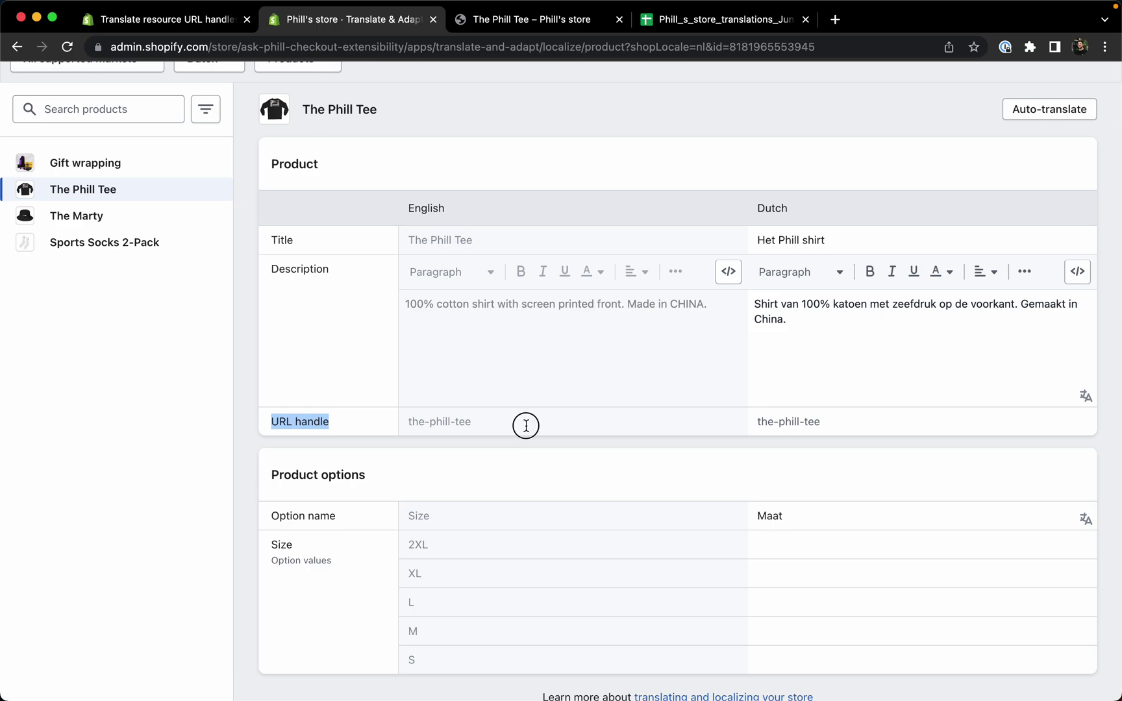
pyautogui.click(523, 426)
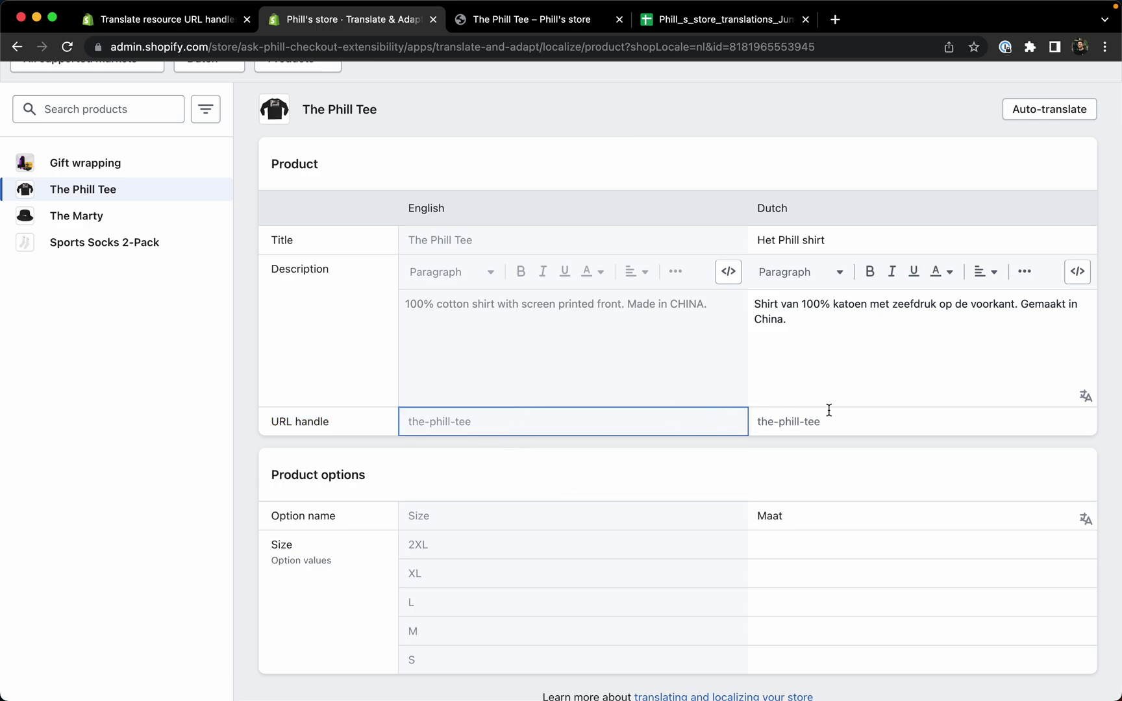
# Copy the Dutch title 'Het Phill shirt' into the Dutch URL handle and save
pyautogui.click(914, 240)
pyautogui.press('super+a')
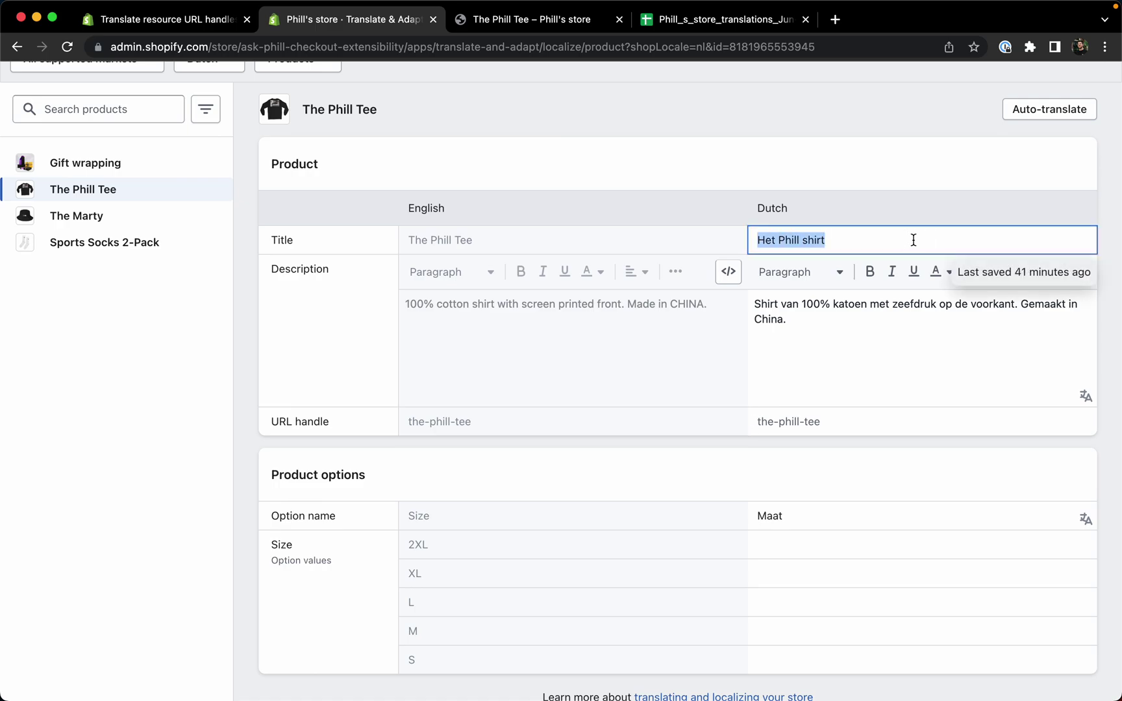
pyautogui.press('super+c')
pyautogui.click(813, 424)
pyautogui.press('super+v')
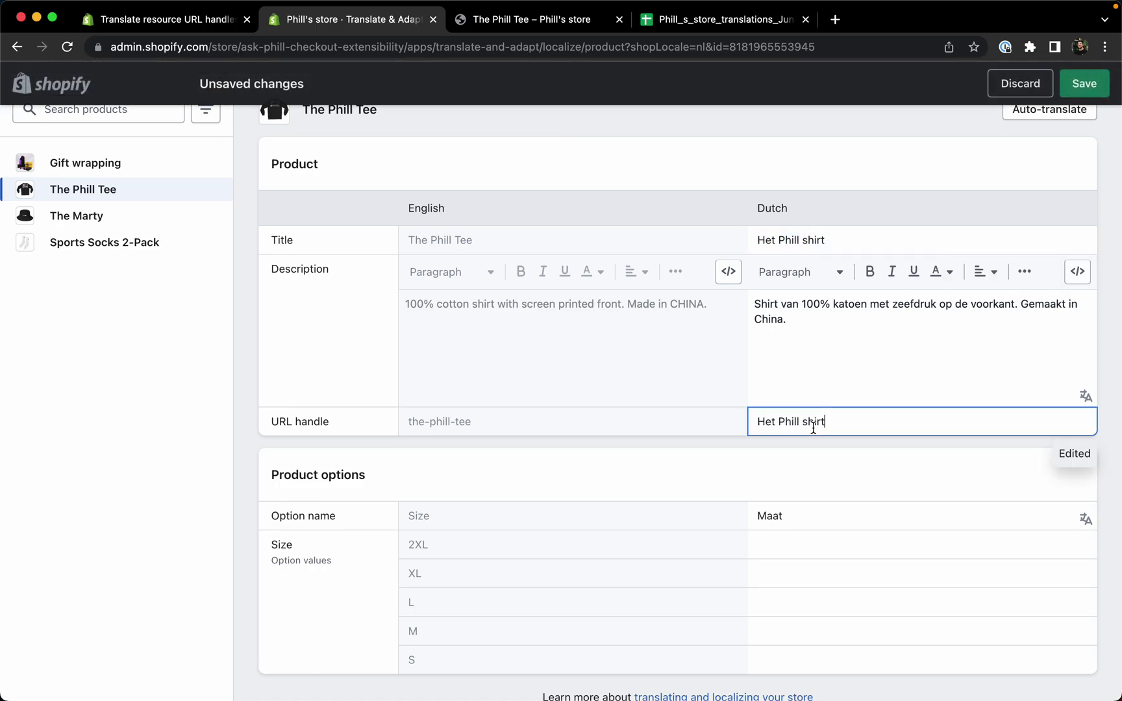
pyautogui.click(1098, 84)
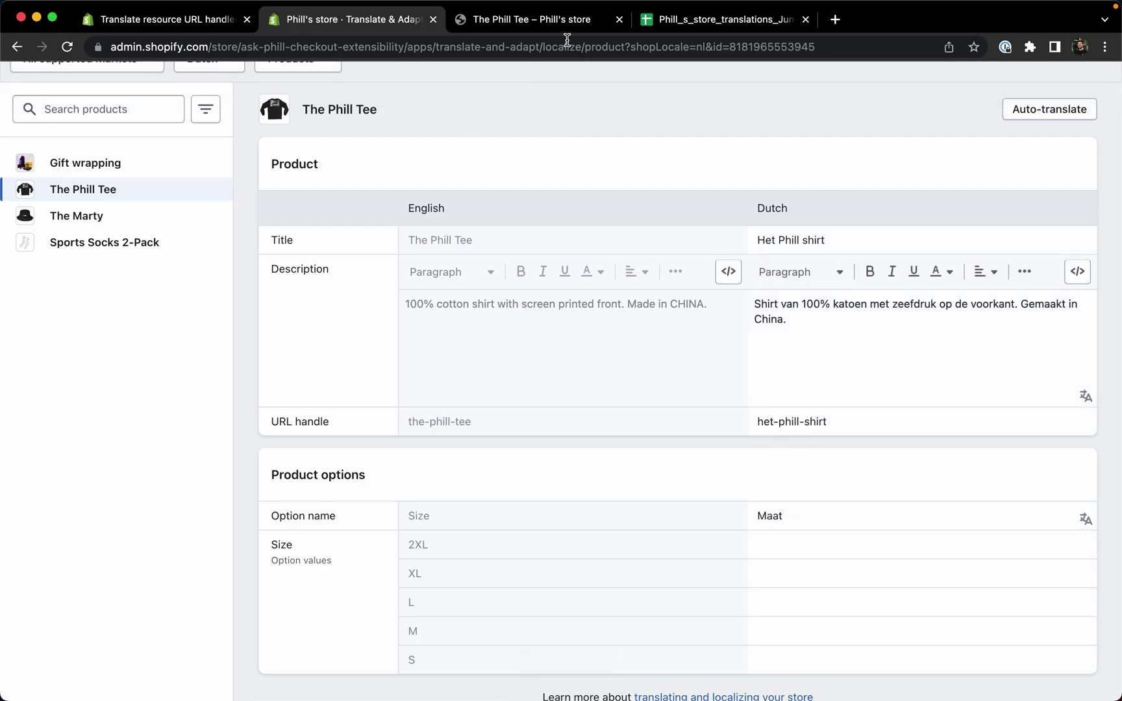
# Switch the storefront to Nederlands, showing Het Phill shirt at /nl/products/het-phill-shirt
pyautogui.click(542, 20)
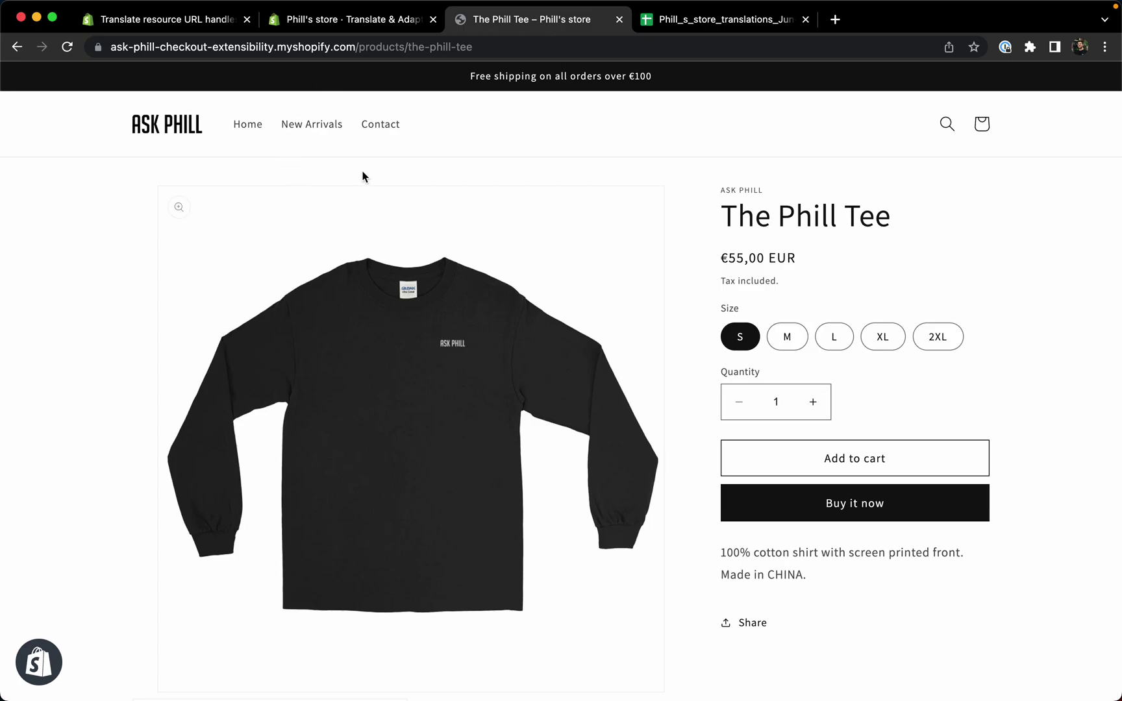
pyautogui.scroll(-15, 483, 148)
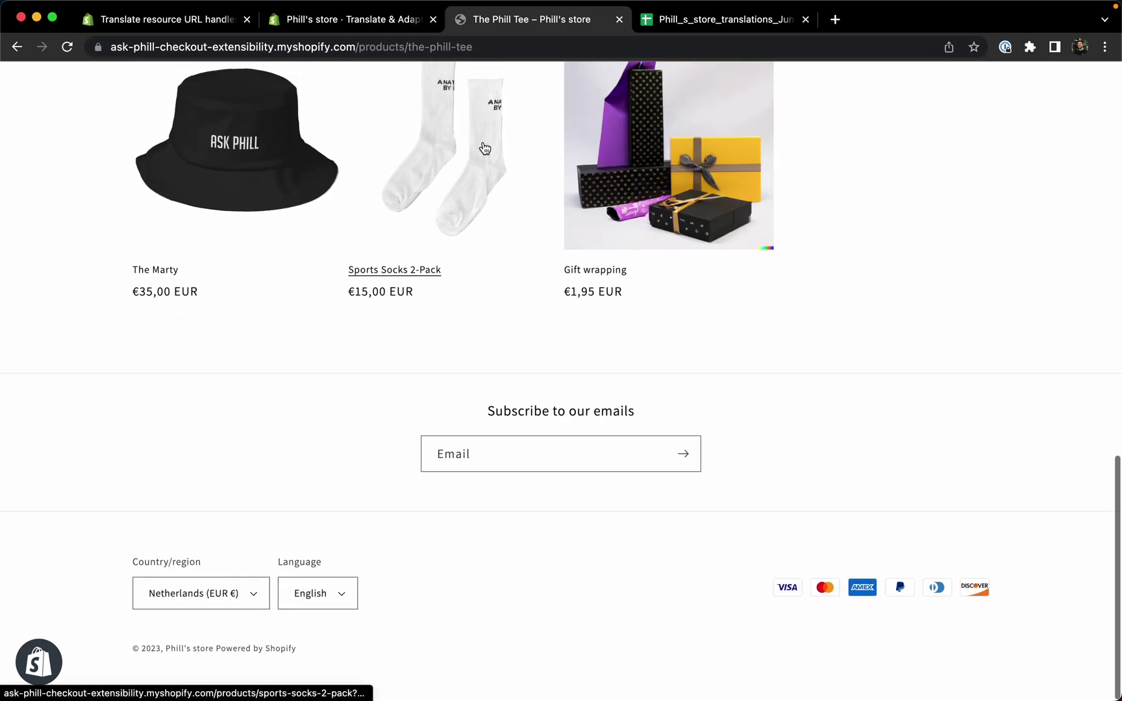
pyautogui.click(344, 620)
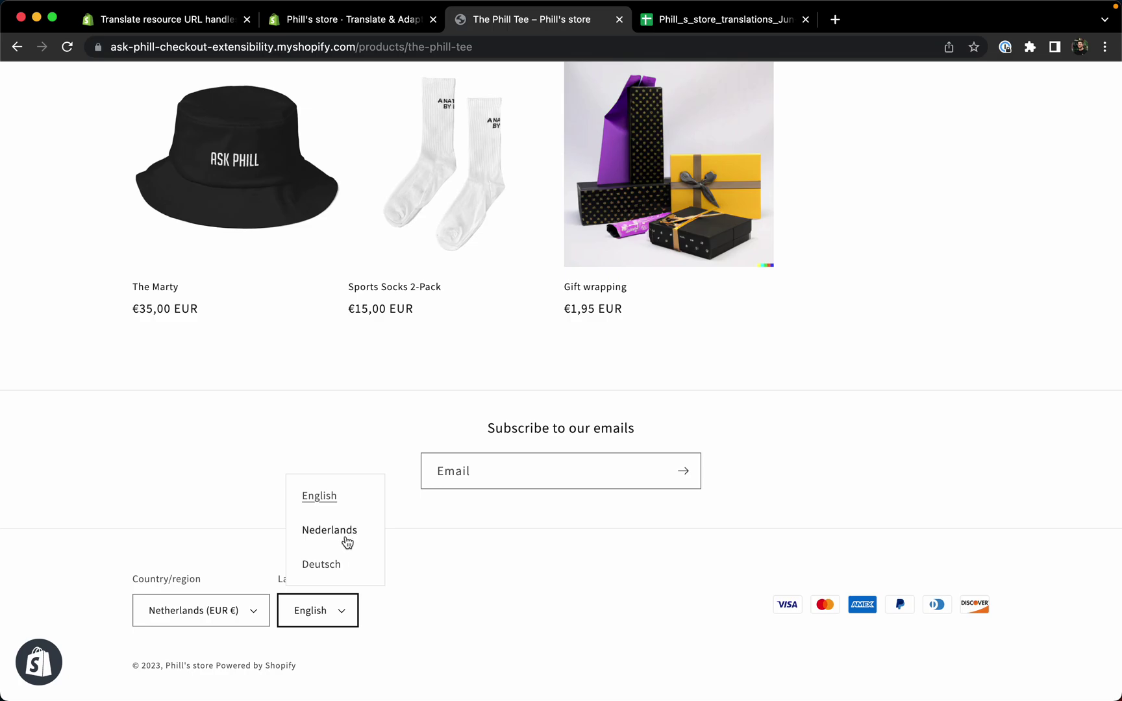
pyautogui.click(346, 538)
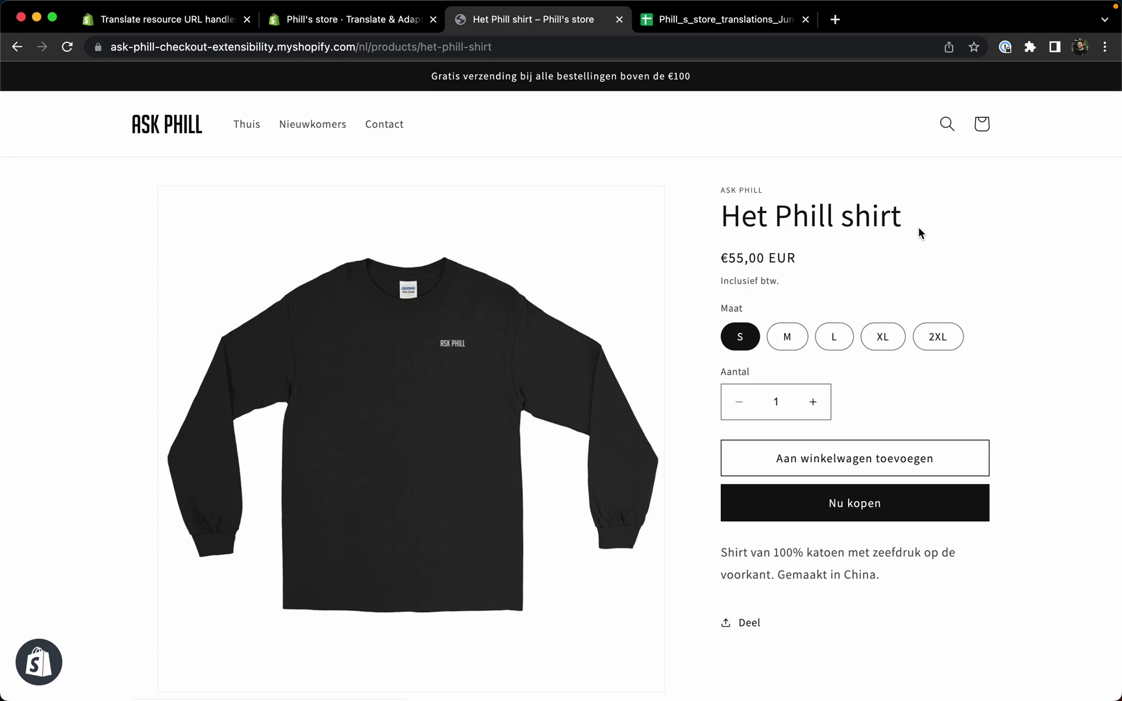
pyautogui.moveTo(918, 227); pyautogui.dragTo(726, 218)
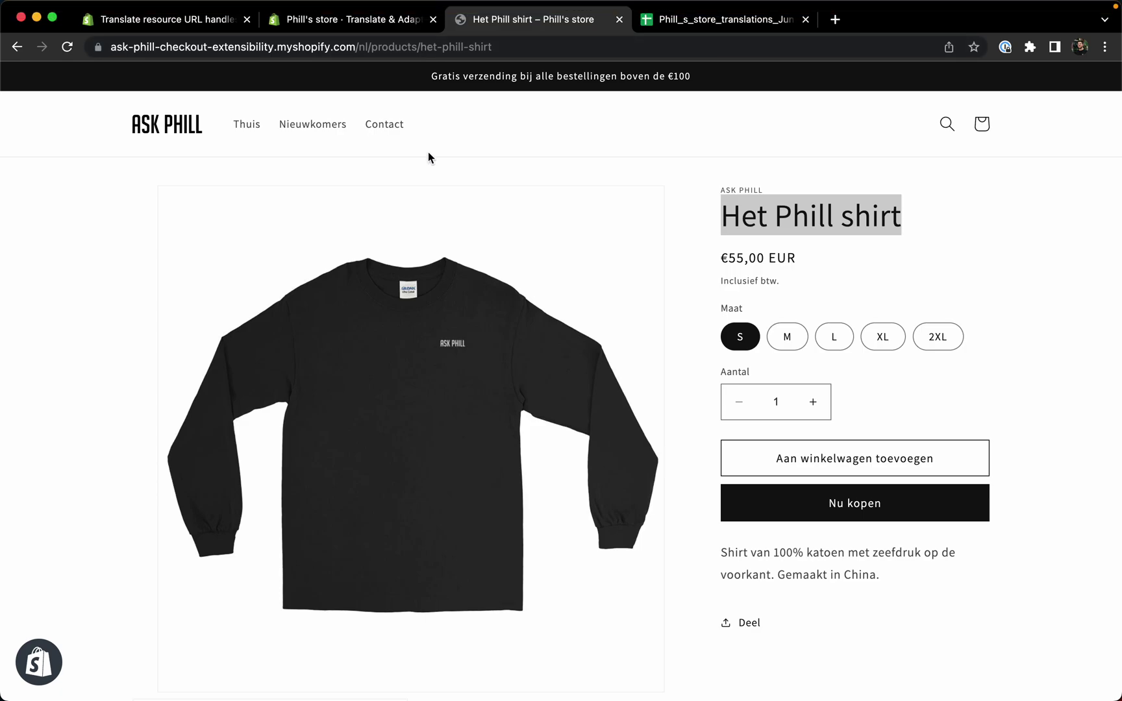
pyautogui.scroll(-15, 428, 158)
# Switch the storefront to English, then load the old Dutch address with /nl added after .com
pyautogui.click(328, 611)
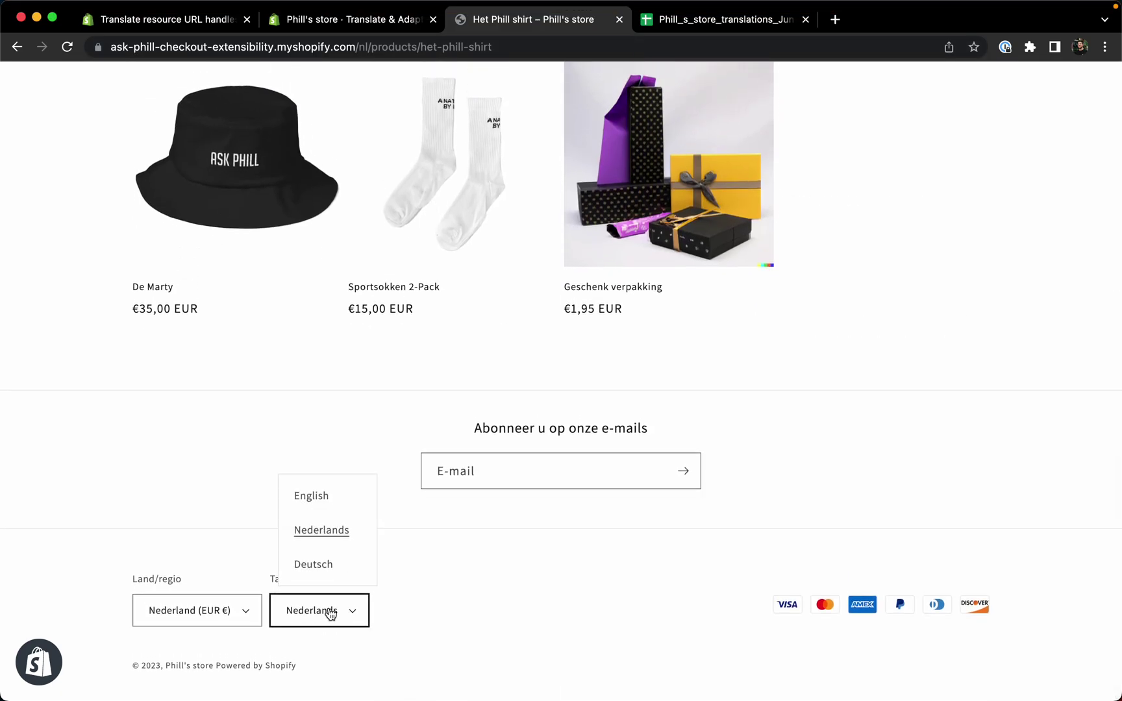
pyautogui.click(348, 500)
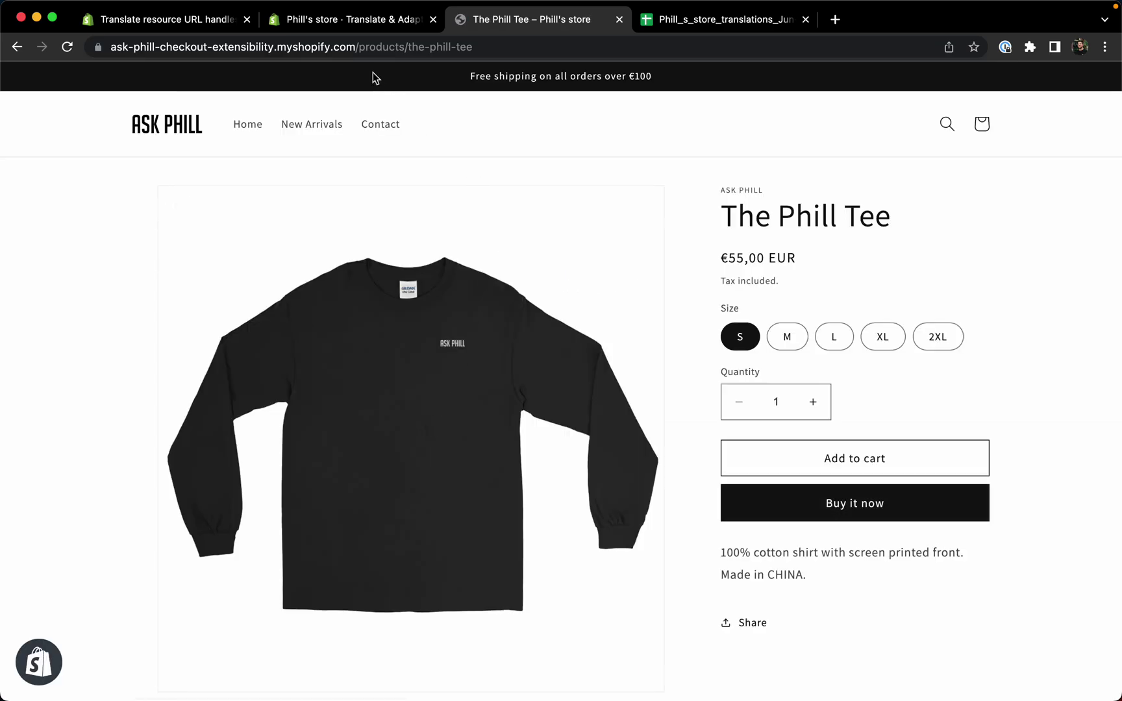
pyautogui.click(375, 47)
pyautogui.press('Right')
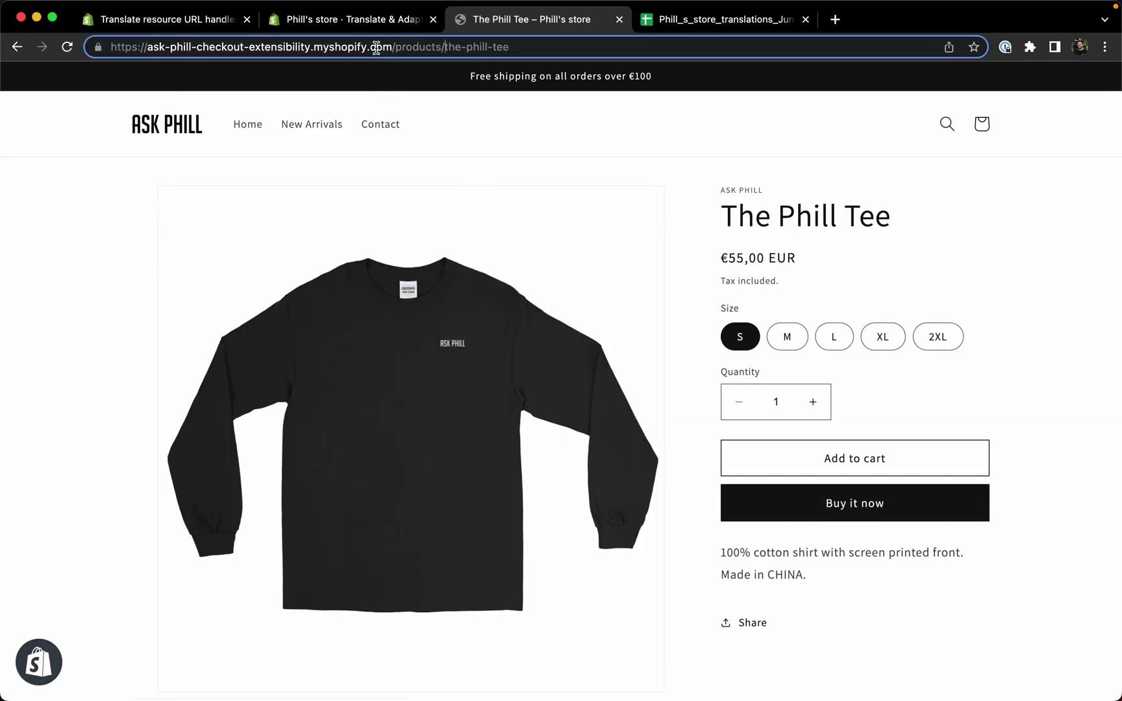
pyautogui.click(376, 47)
pyautogui.write('/nl')
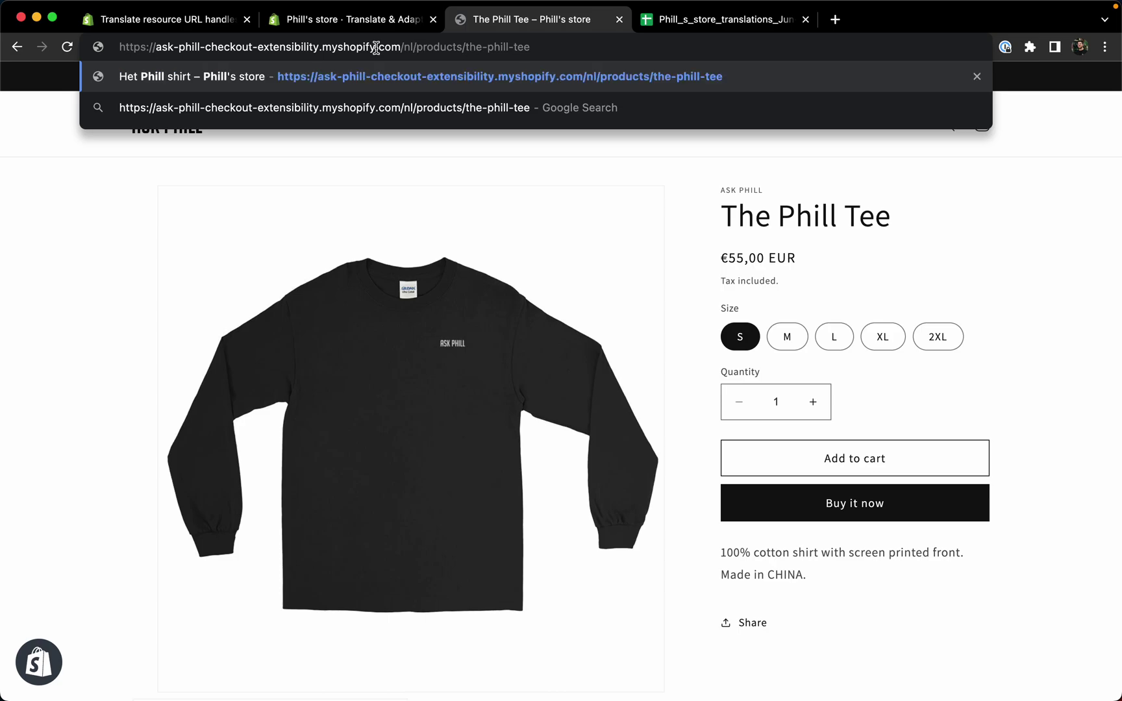
pyautogui.press('Return')
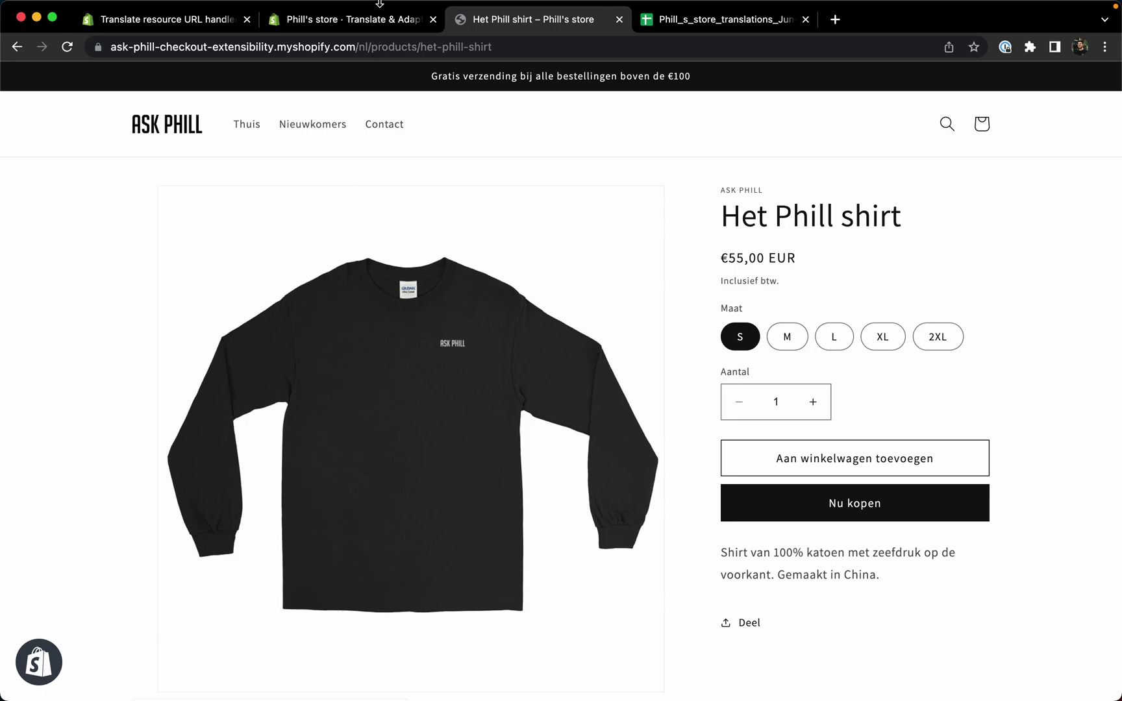
# Confirm the redirect to het-phill-shirt and switch the storefront back to English
pyautogui.moveTo(511, 45); pyautogui.dragTo(426, 47)
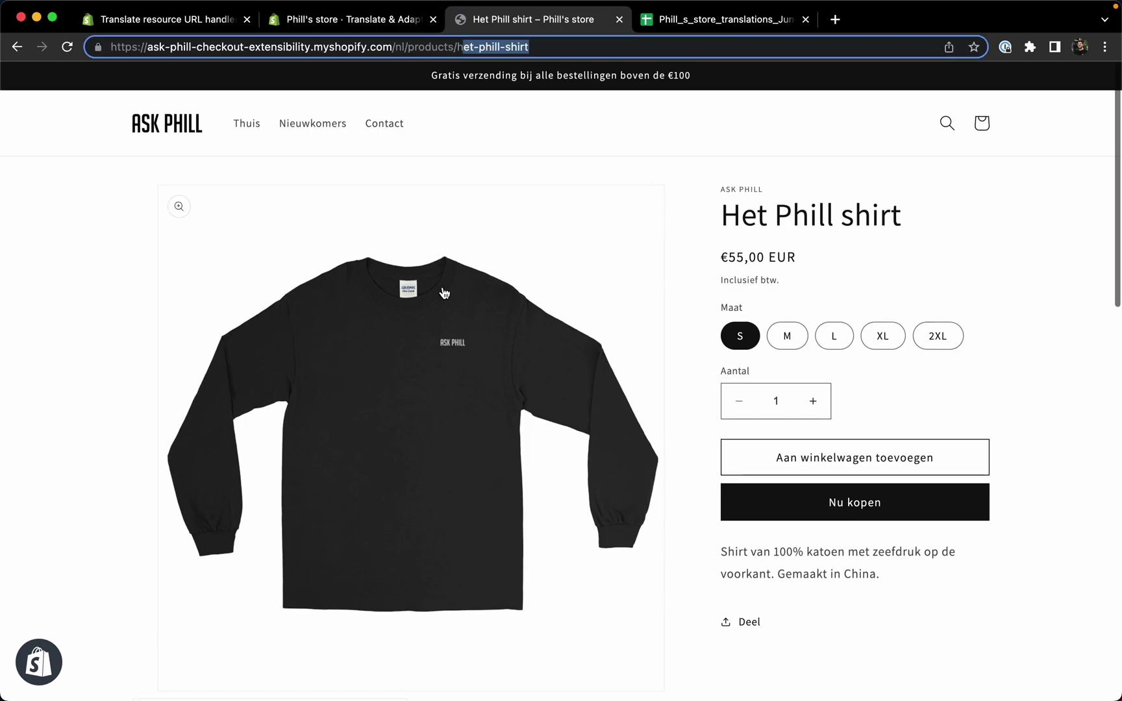
pyautogui.scroll(-15, 440, 301)
pyautogui.click(323, 617)
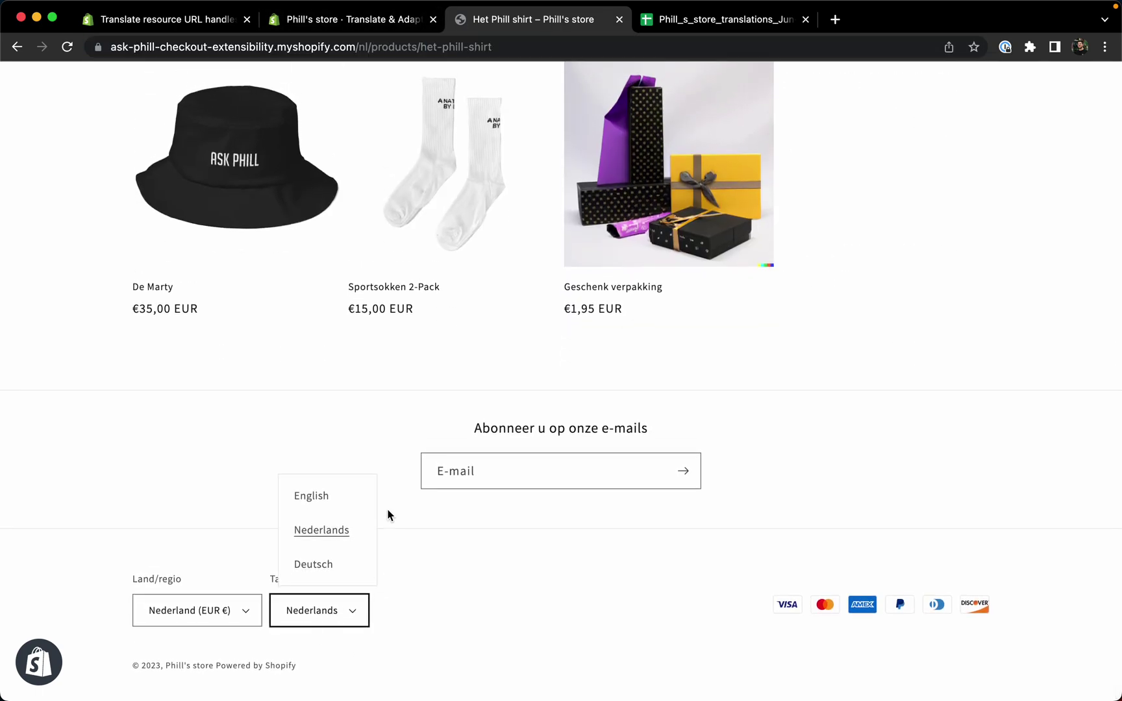
pyautogui.click(348, 494)
# Open the product page in Chrome DevTools after briefly viewing its HTML source
pyautogui.rightClick(894, 201)
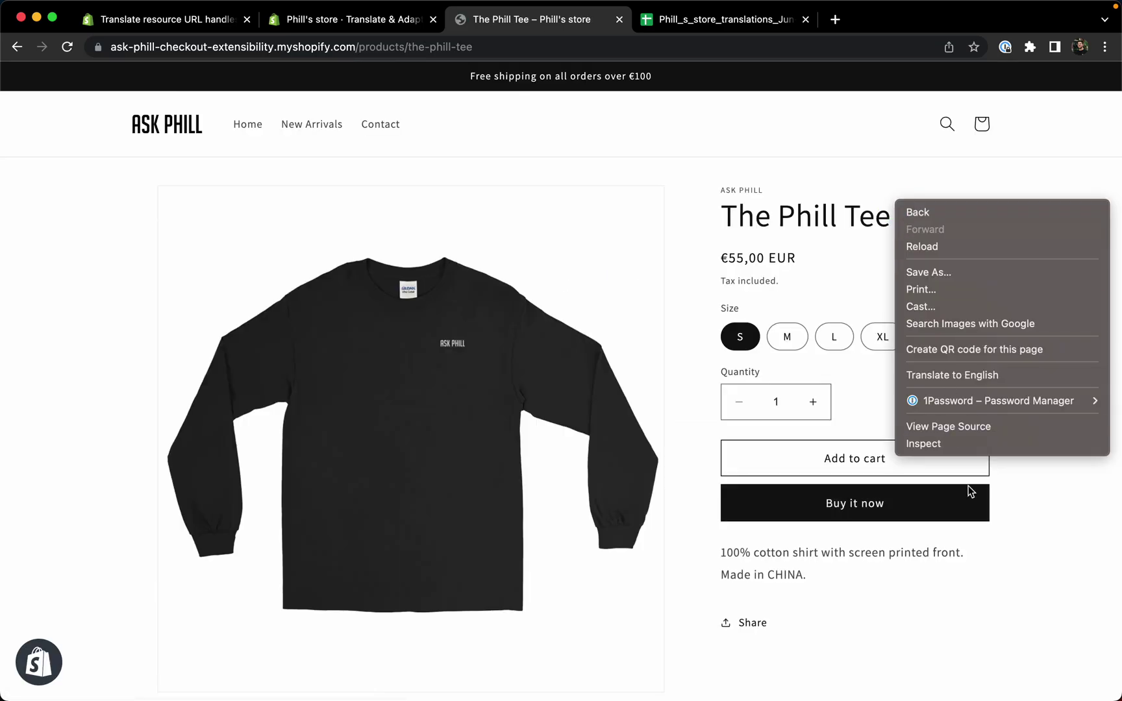
pyautogui.click(954, 426)
pyautogui.press('super+w')
pyautogui.rightClick(933, 192)
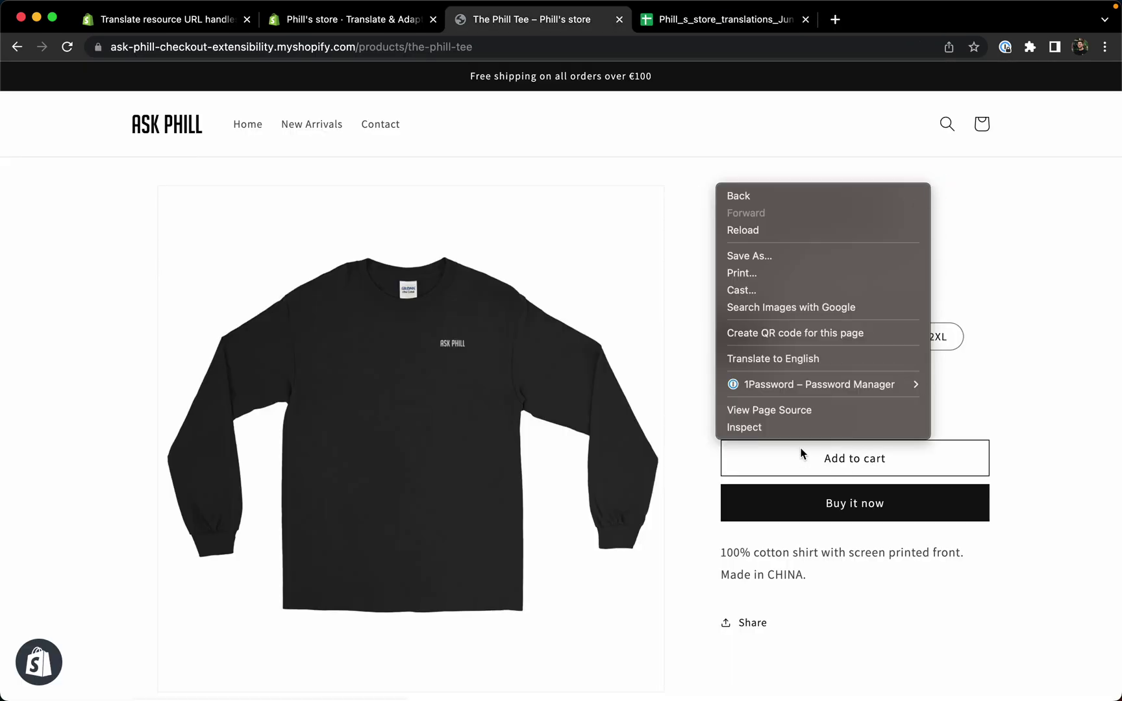
pyautogui.click(794, 433)
# Search the elements for 'hreflang' and read the nl-NL link's href /nl/products/het-phill-shirt
pyautogui.press('super+f')
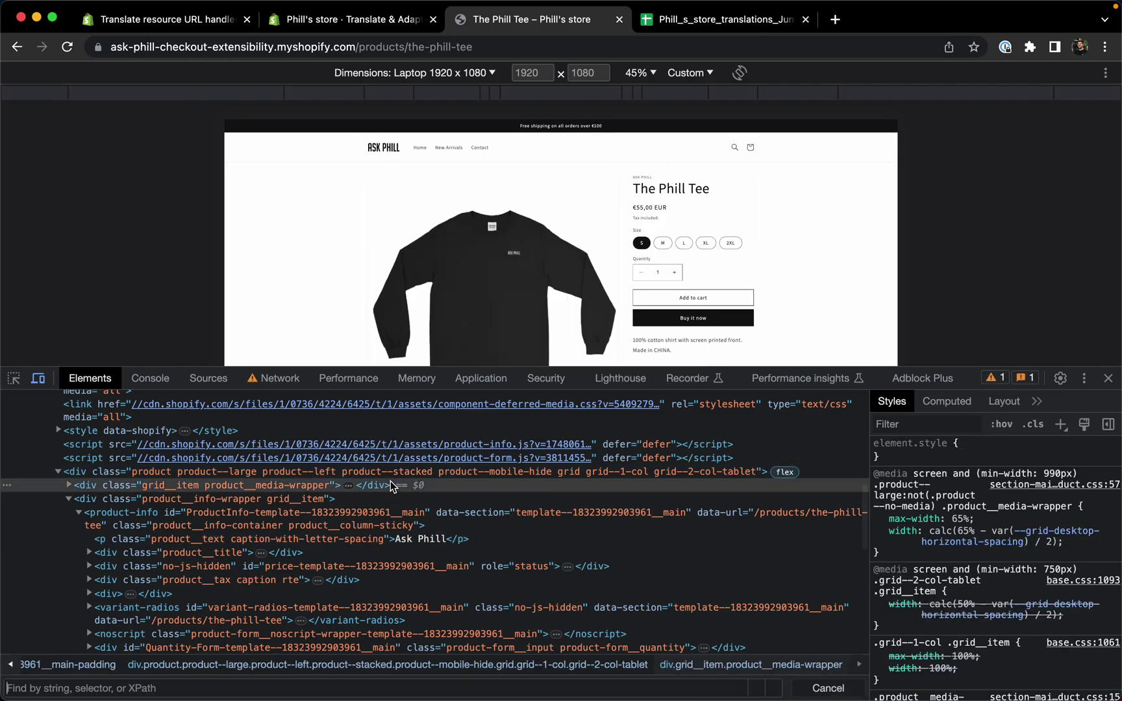
pyautogui.write('hreflang')
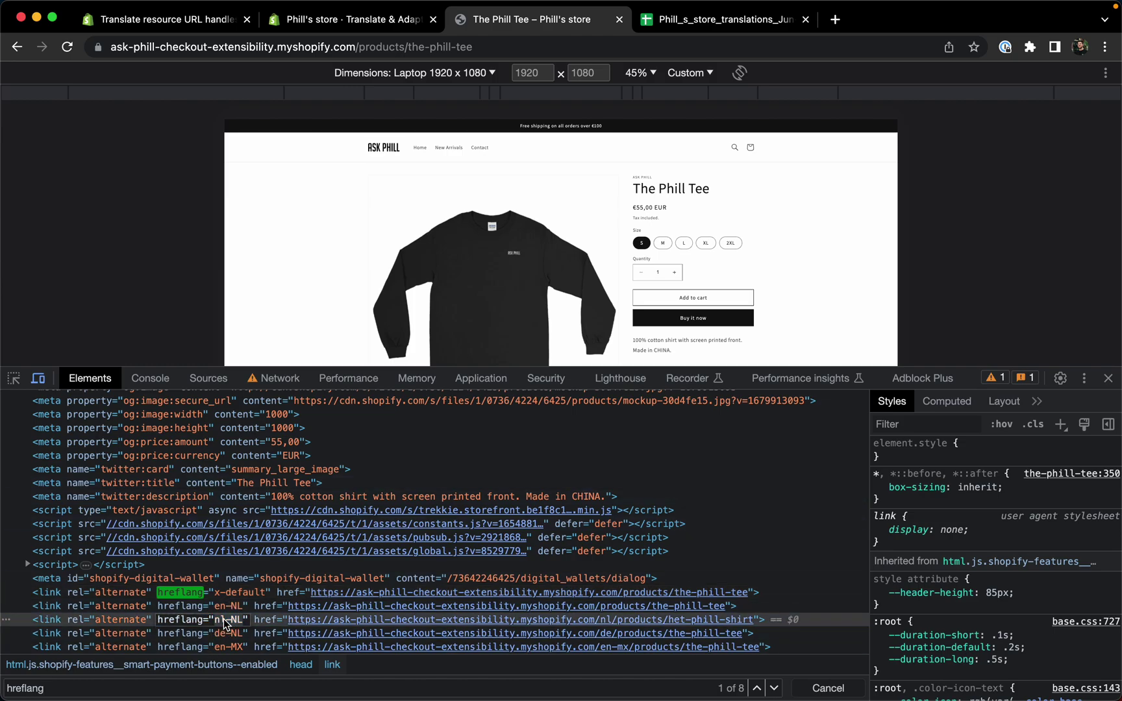
pyautogui.click(719, 621)
pyautogui.doubleClick(719, 622)
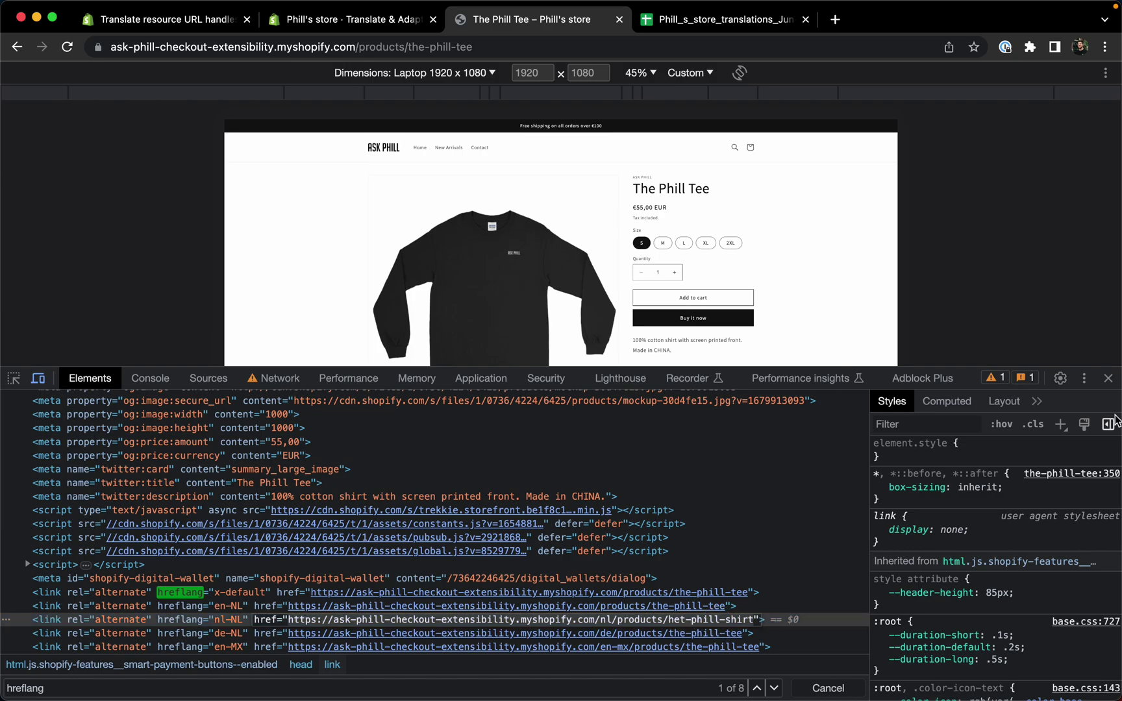
# Close DevTools and return to the Translate & Adapt localized content overview
pyautogui.click(1108, 382)
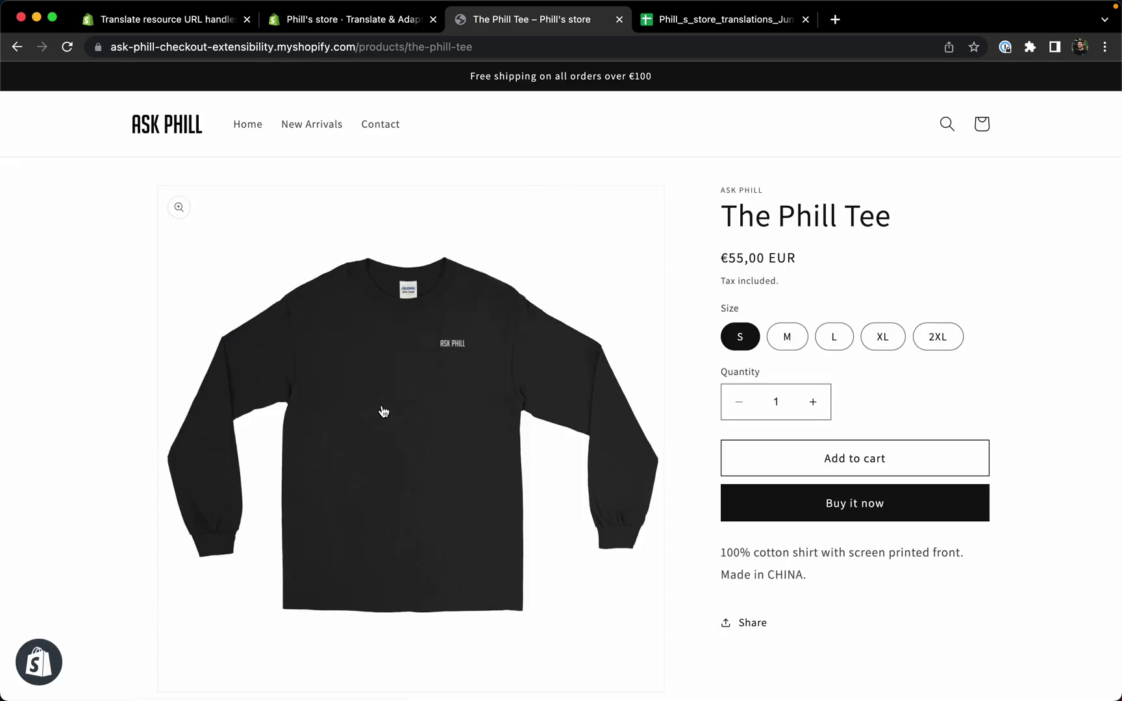
pyautogui.click(345, 30)
pyautogui.scroll(2, 133, 237)
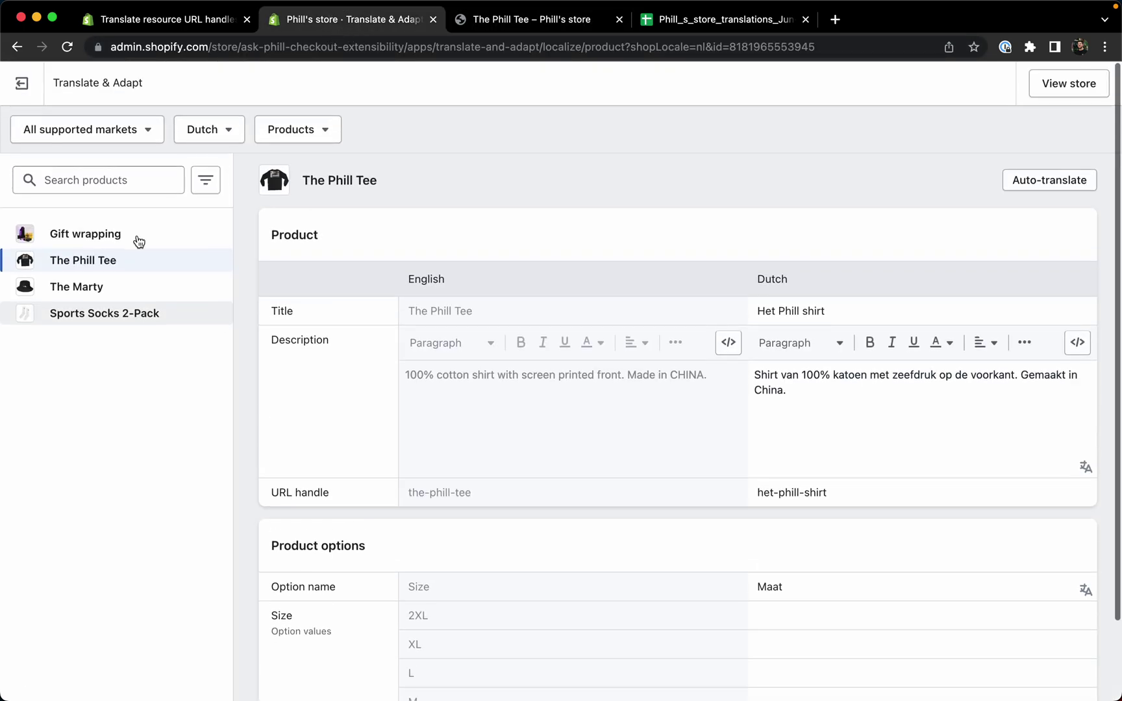
pyautogui.click(35, 79)
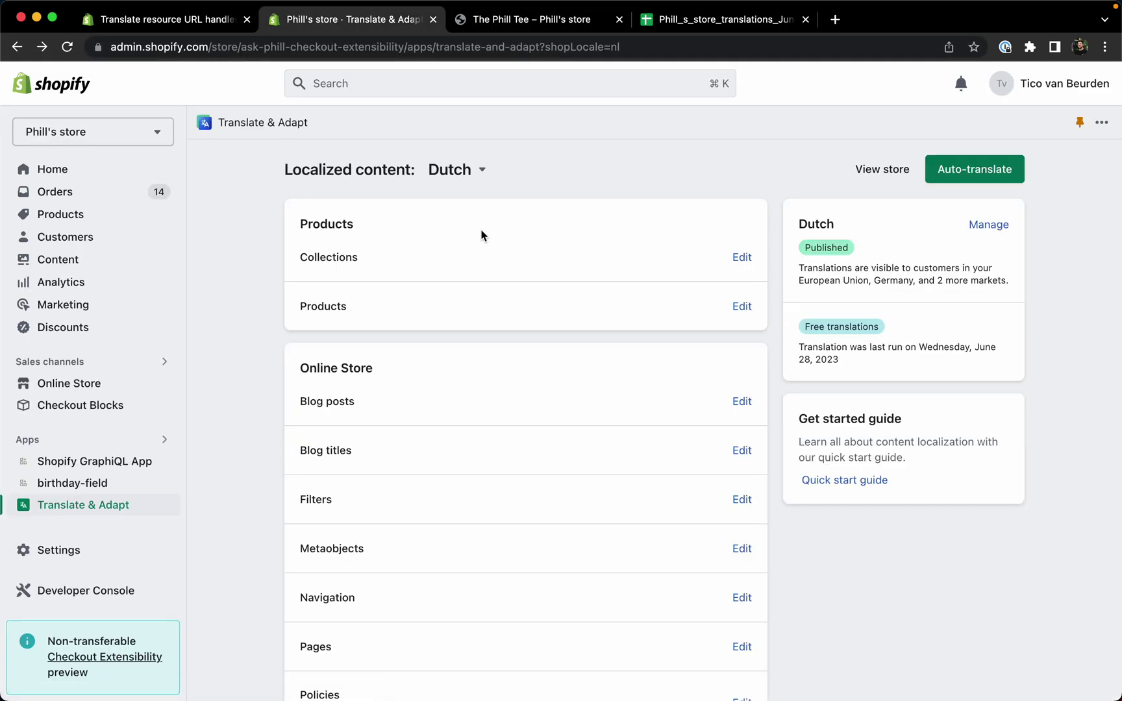
pyautogui.moveTo(363, 438); pyautogui.dragTo(317, 449)
pyautogui.click(372, 414)
pyautogui.scroll(-3, 514, 517)
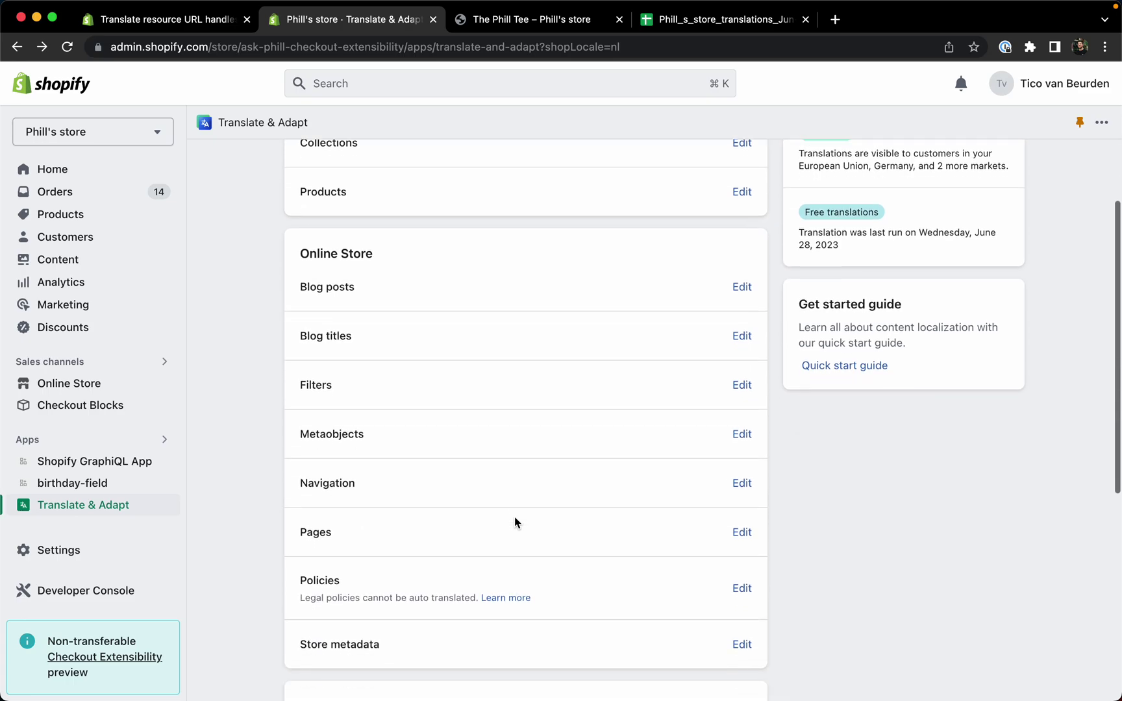
# Open the Pages translations and check the Contact page's Dutch handle contact-ons
pyautogui.click(749, 533)
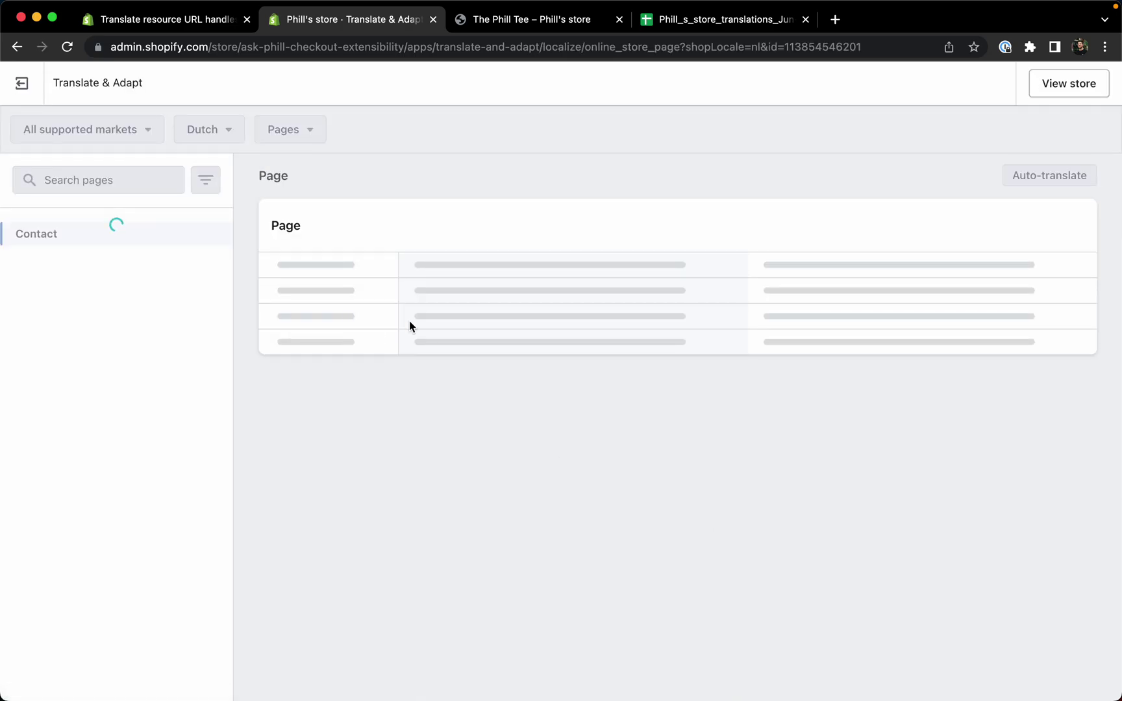
pyautogui.moveTo(509, 328); pyautogui.dragTo(367, 337)
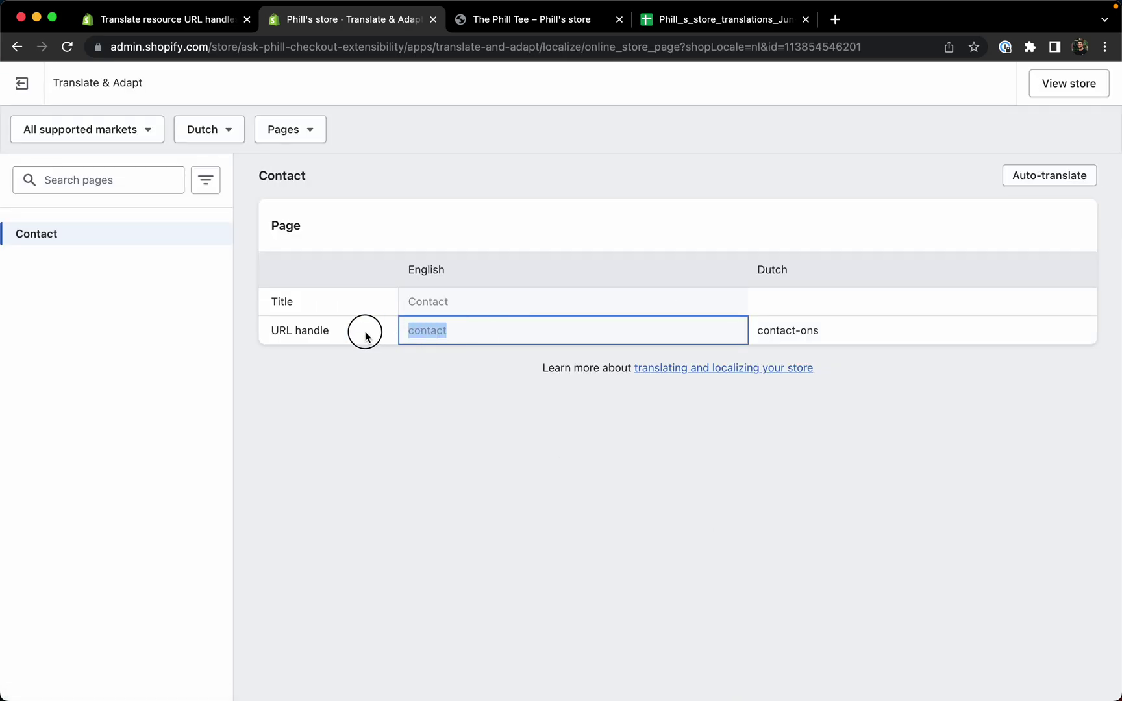
pyautogui.moveTo(940, 325); pyautogui.dragTo(695, 332)
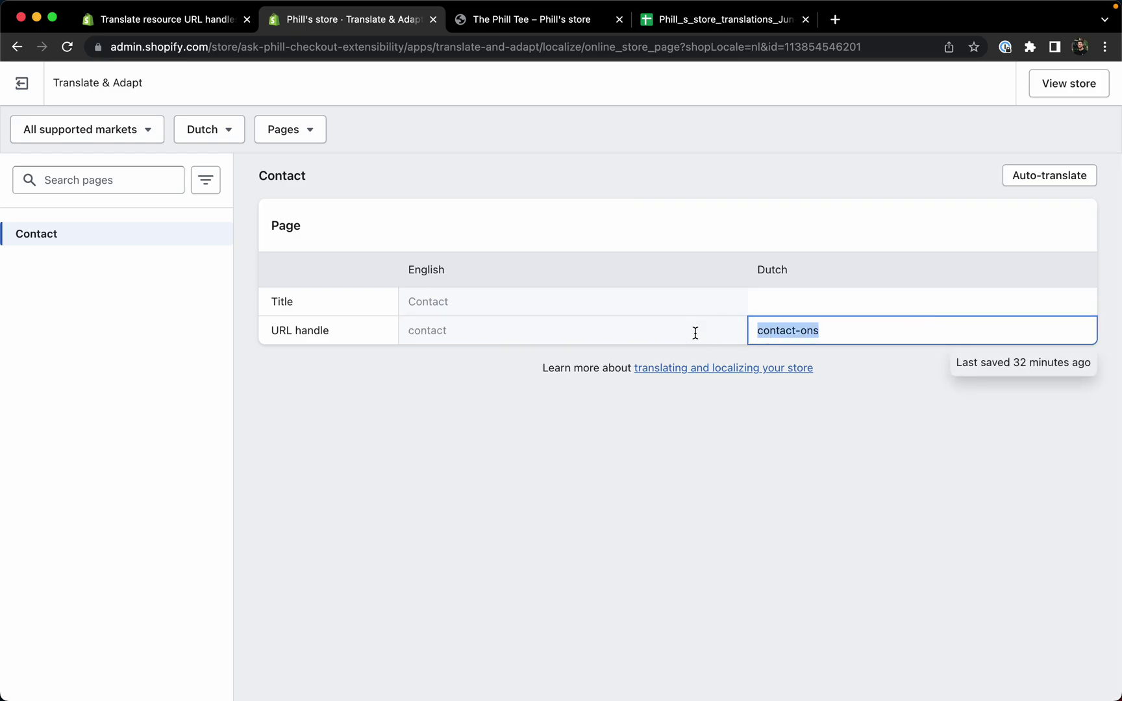
# From Settings > Languages, export all languages and all content as spreadsheet CSV, without metafields
pyautogui.click(23, 85)
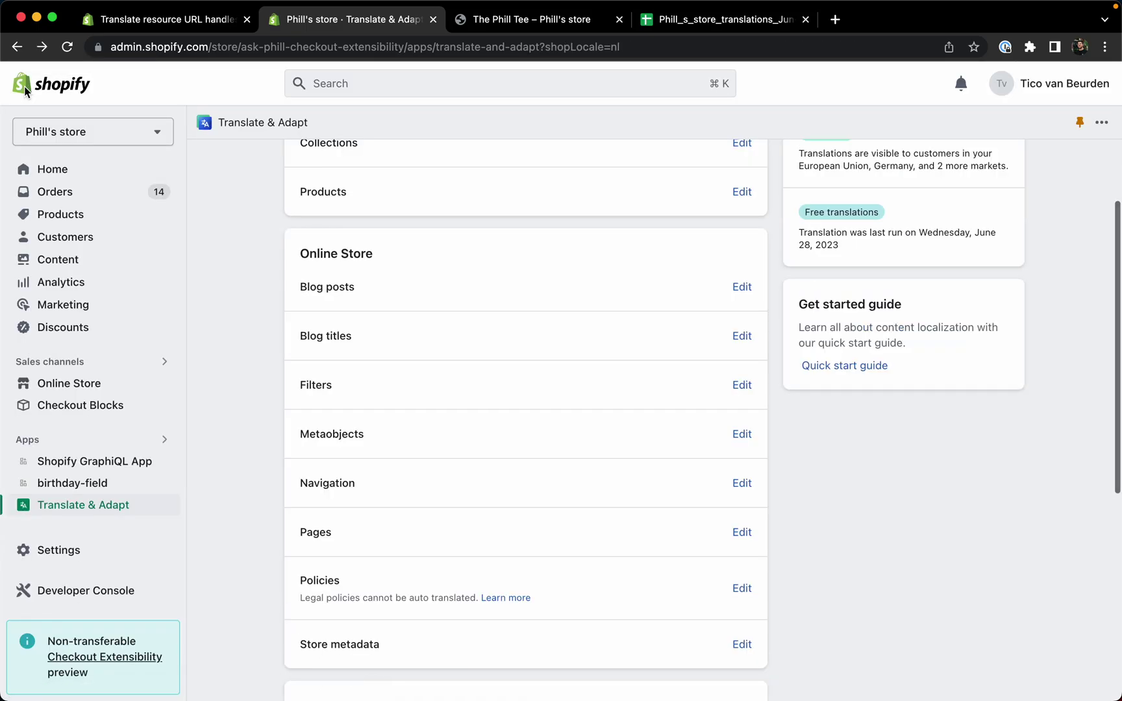
pyautogui.scroll(-3, 215, 435)
pyautogui.click(98, 548)
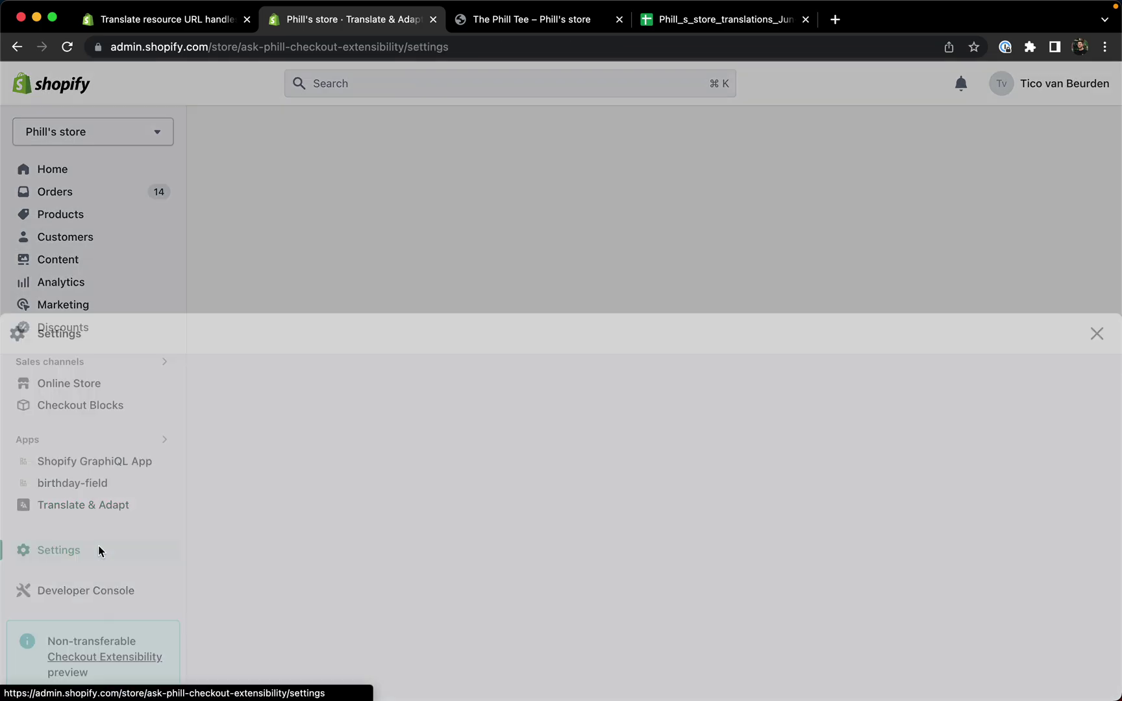
pyautogui.scroll(-10, 218, 375)
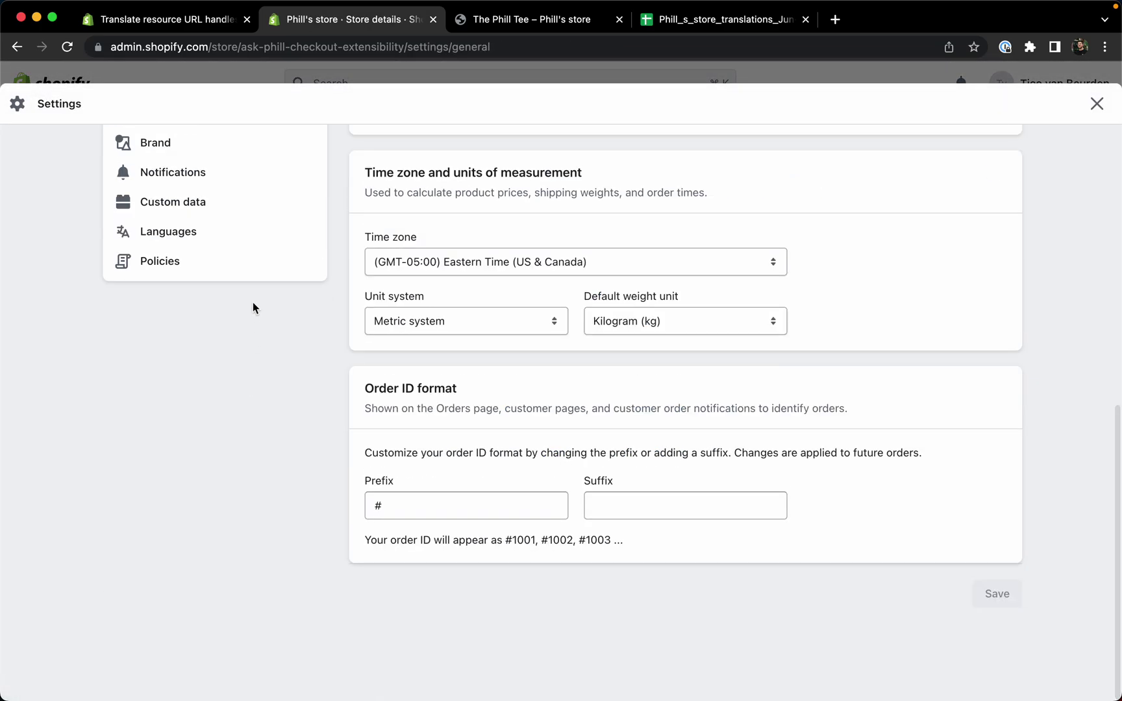
pyautogui.click(227, 247)
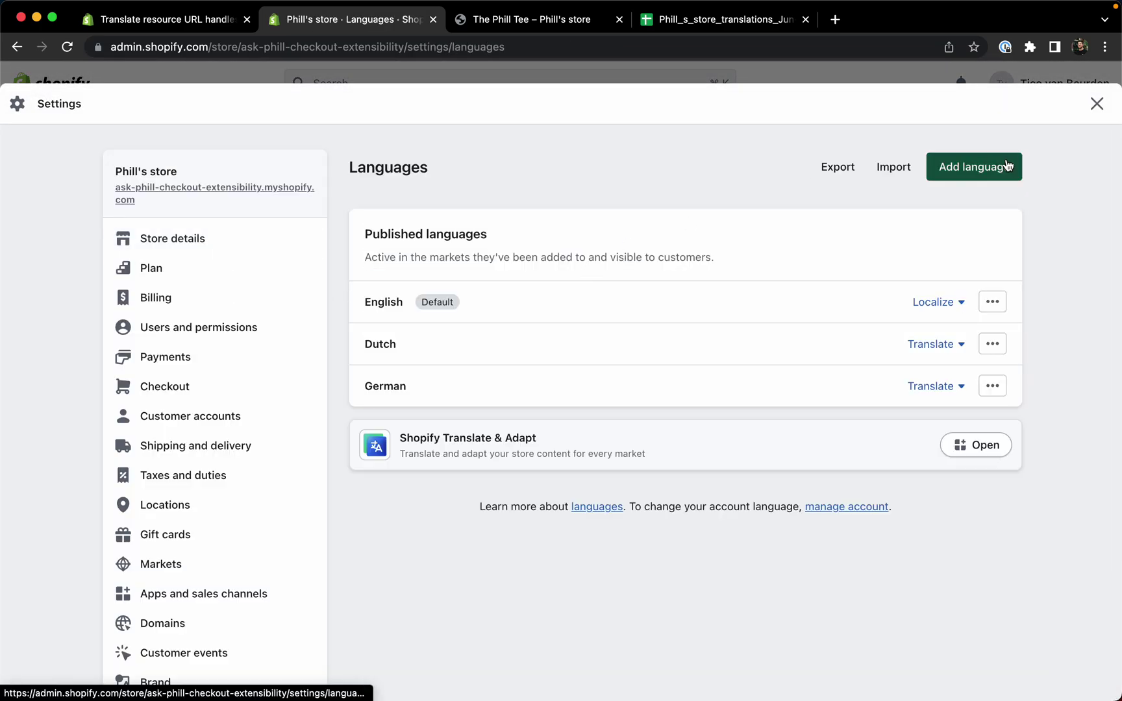
pyautogui.click(857, 170)
pyautogui.click(389, 352)
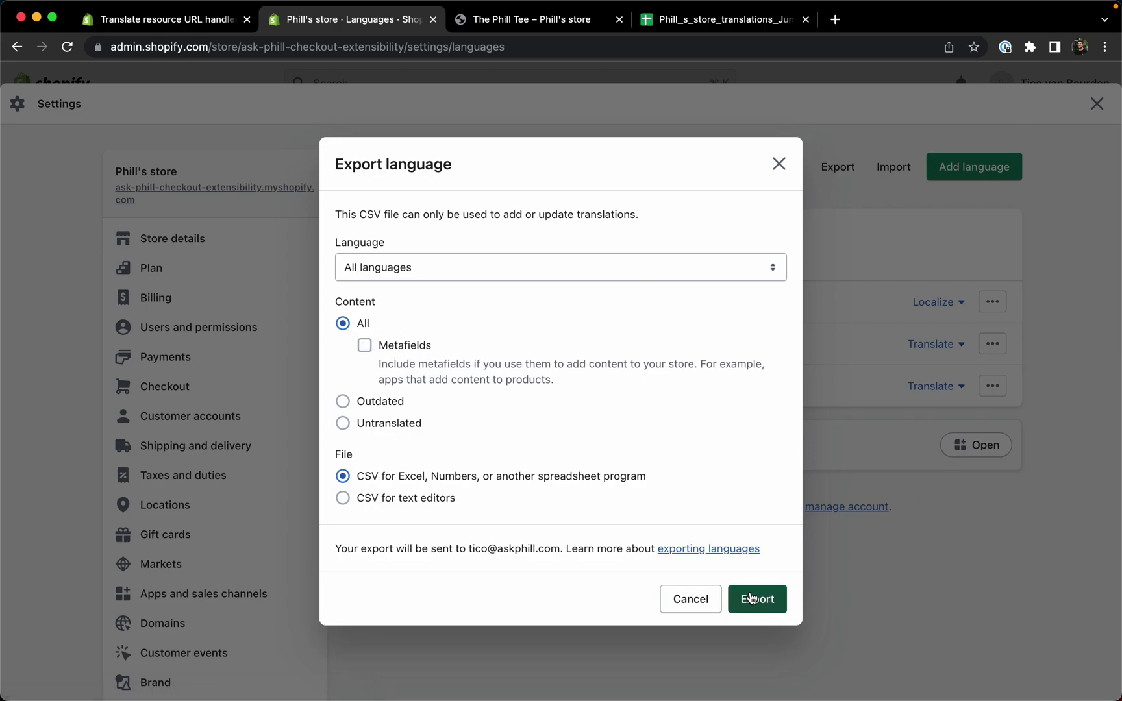
# Open the exported translations sheet and add a filter on the Field column C
pyautogui.click(717, 29)
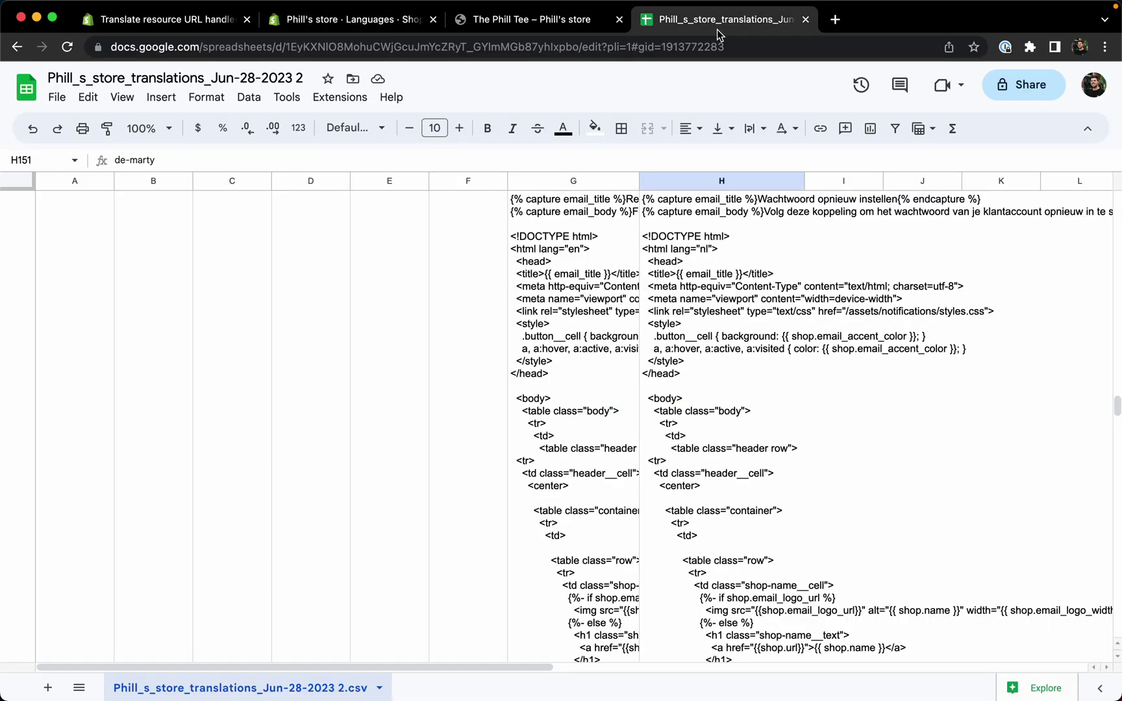
pyautogui.scroll(10, 335, 350)
pyautogui.click(337, 351)
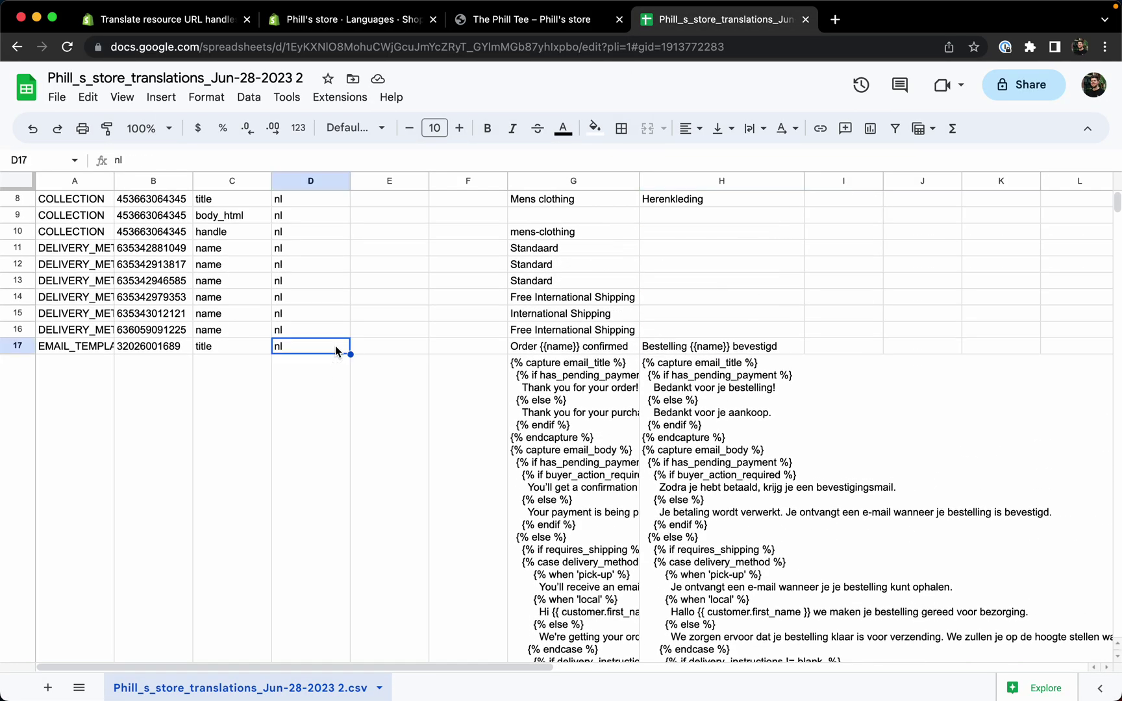
pyautogui.hotkey('ctrl', 'Home')
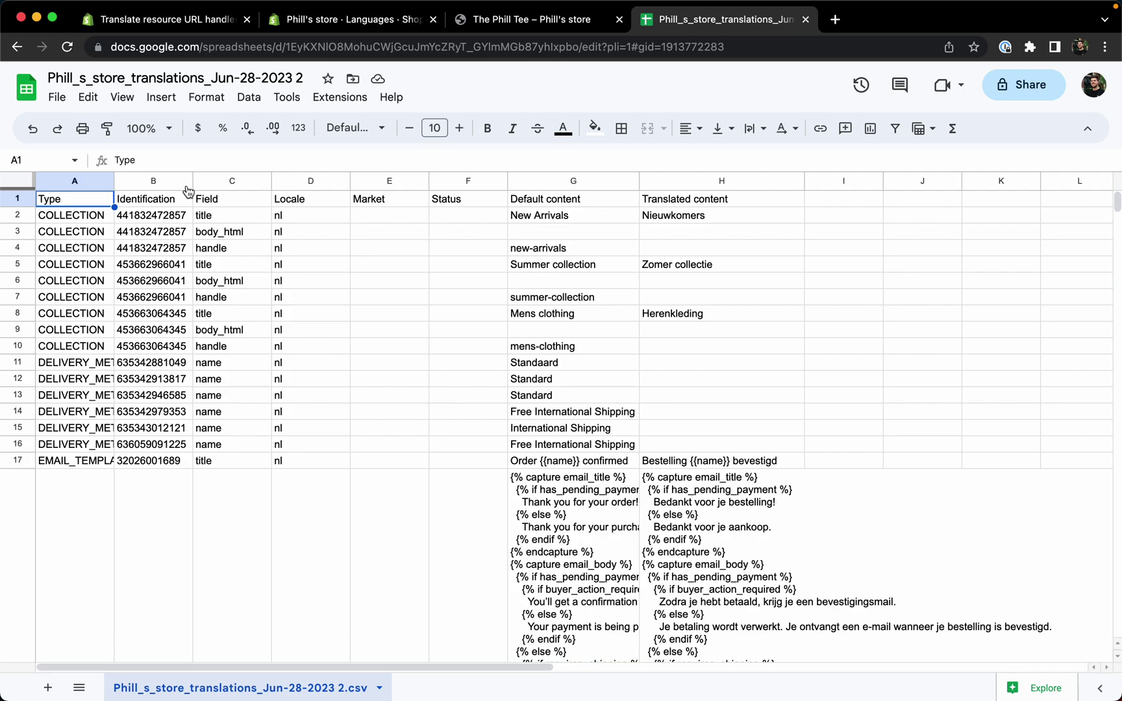
pyautogui.click(224, 180)
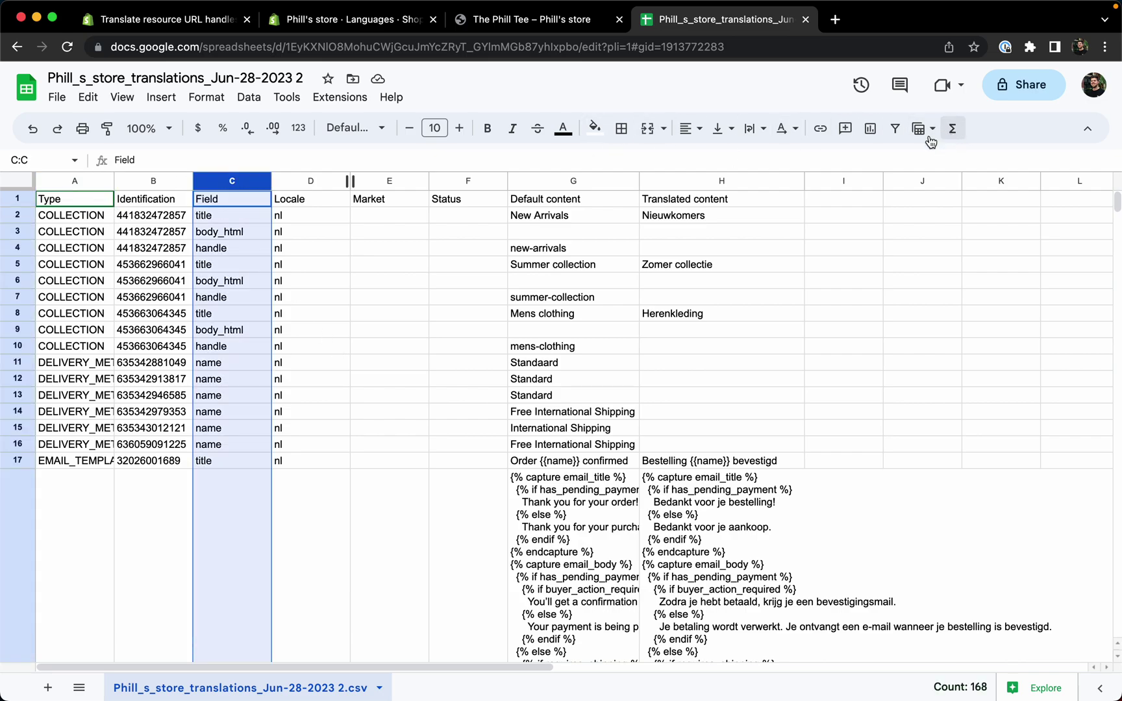
pyautogui.click(263, 182)
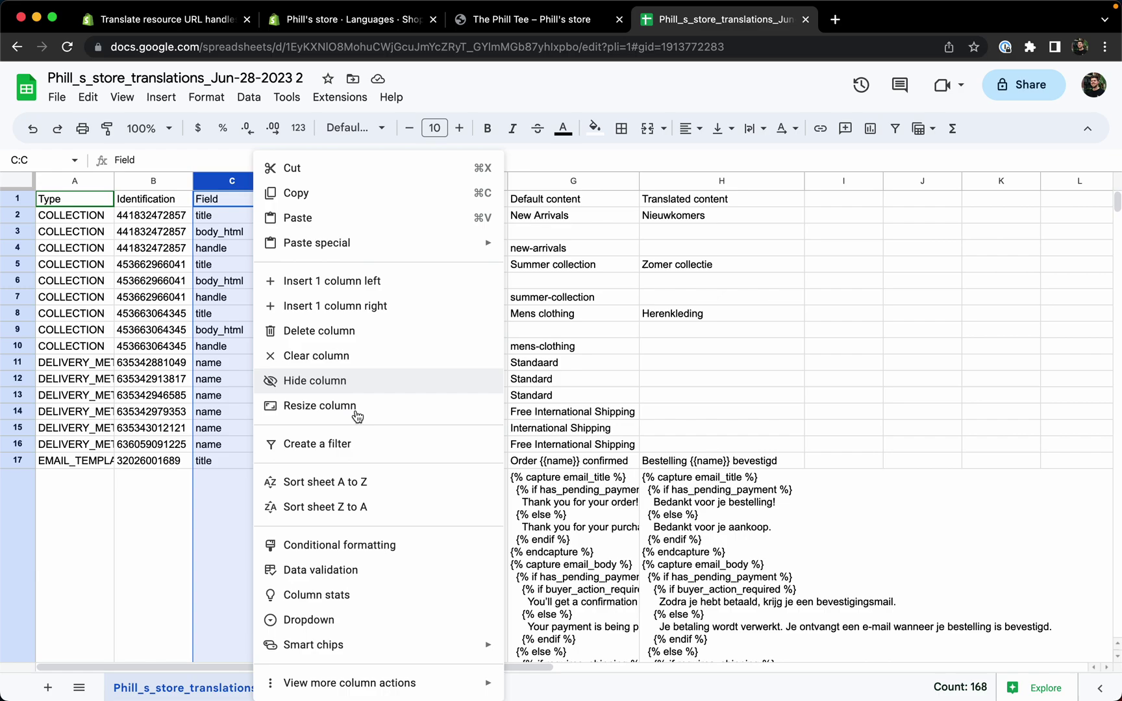
pyautogui.click(360, 444)
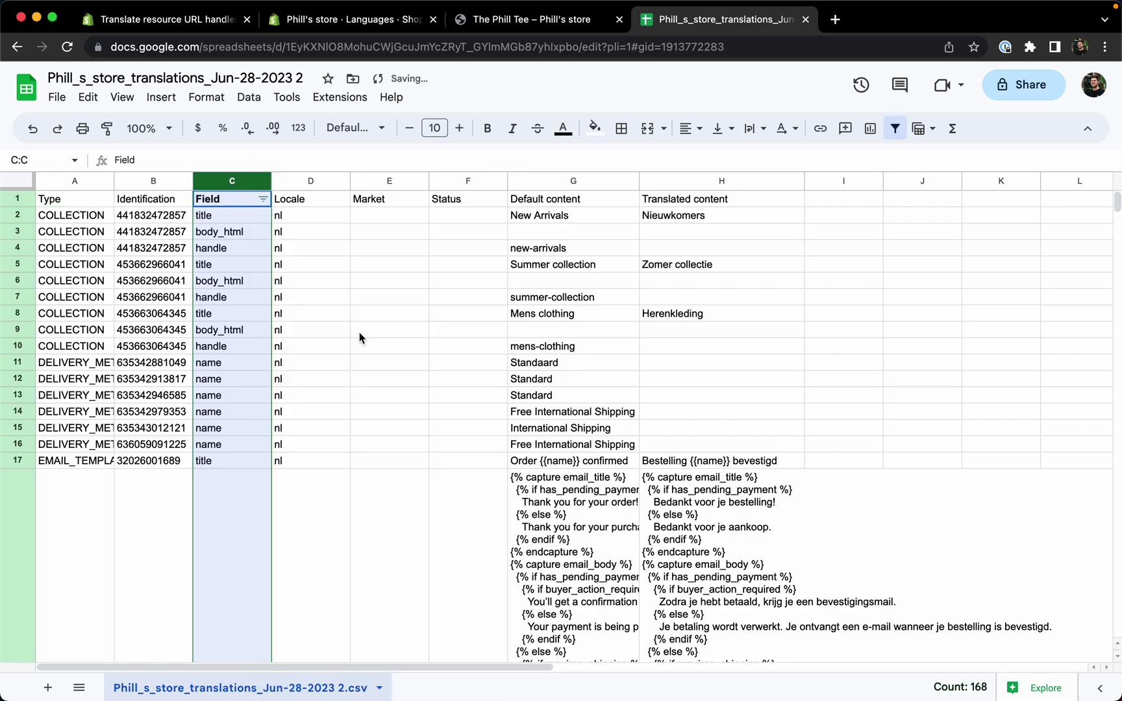
# Filter the Field column to show only the 'handle' value
pyautogui.click(263, 199)
pyautogui.click(112, 393)
pyautogui.click(122, 431)
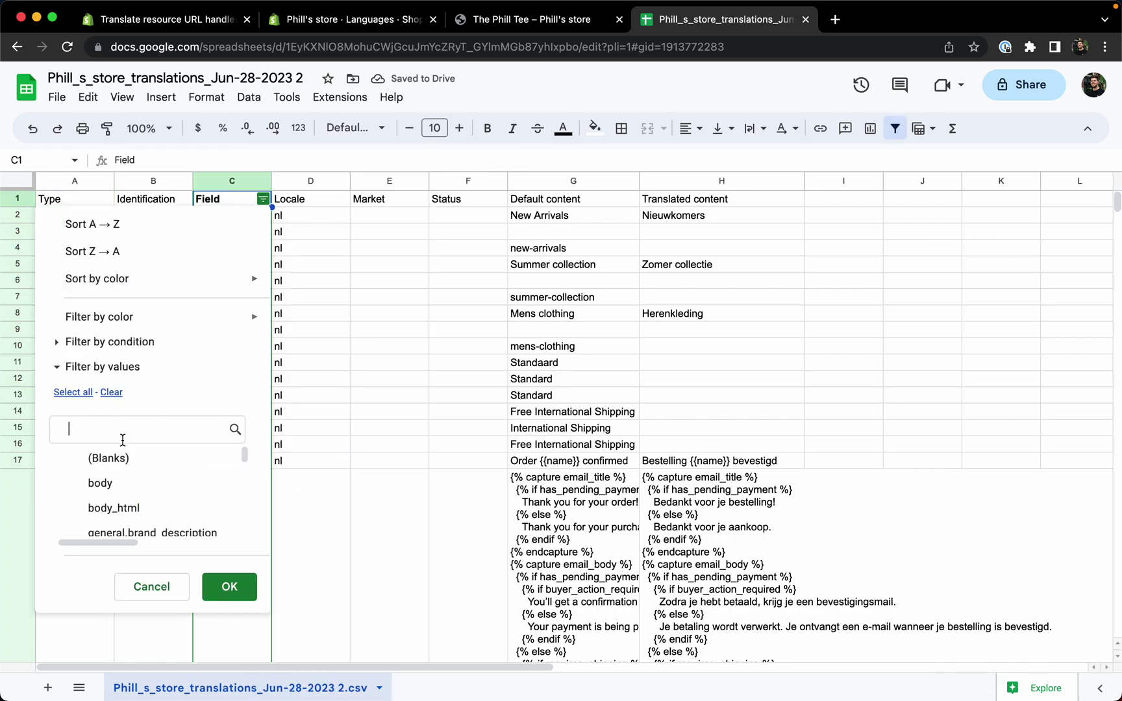
pyautogui.write('handle')
pyautogui.click(123, 465)
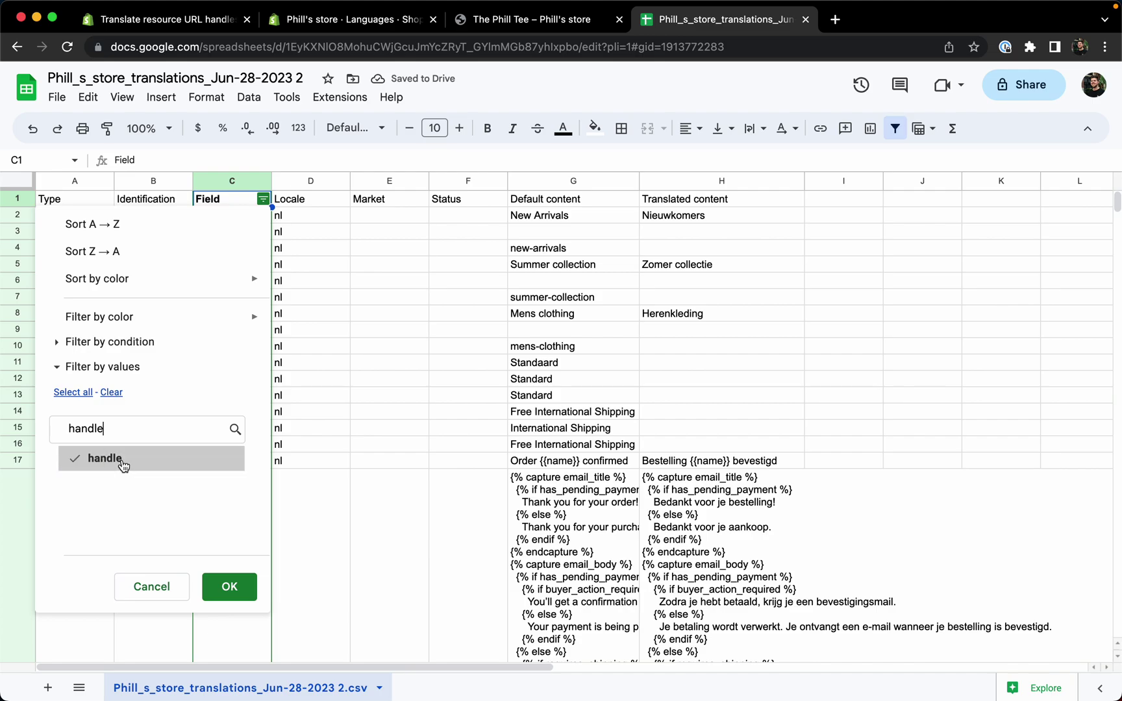
pyautogui.click(231, 588)
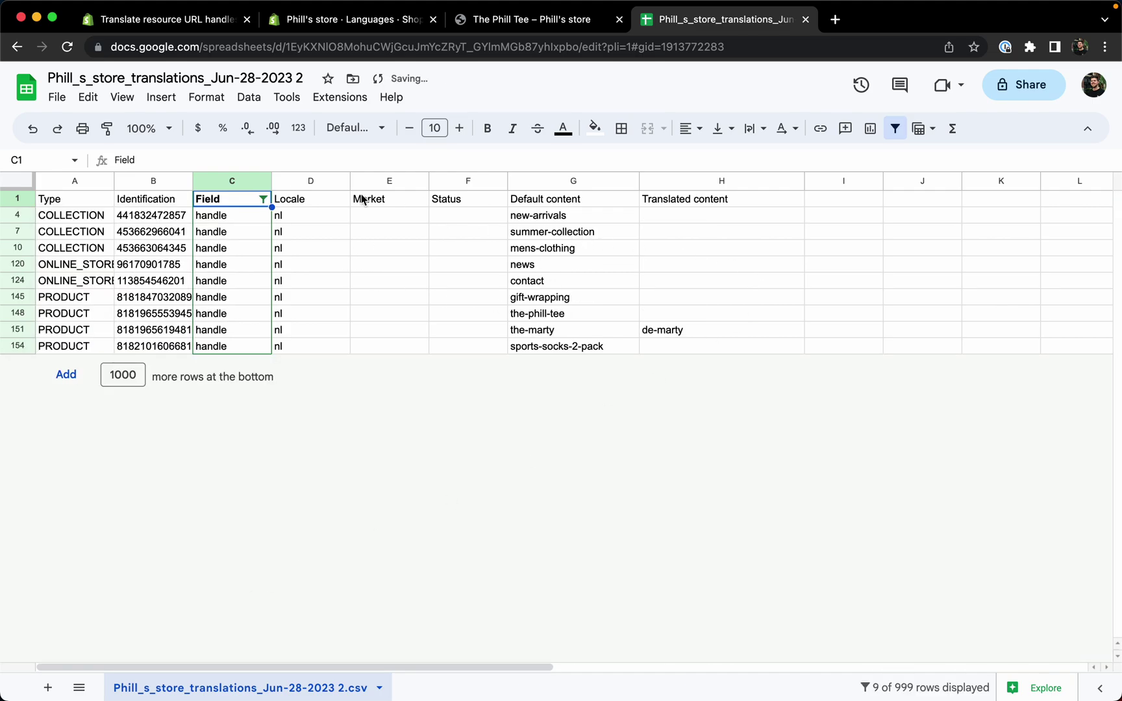
# Review the Locale, Translated content and default handle cells of the 9 handle rows
pyautogui.moveTo(310, 219); pyautogui.dragTo(361, 341)
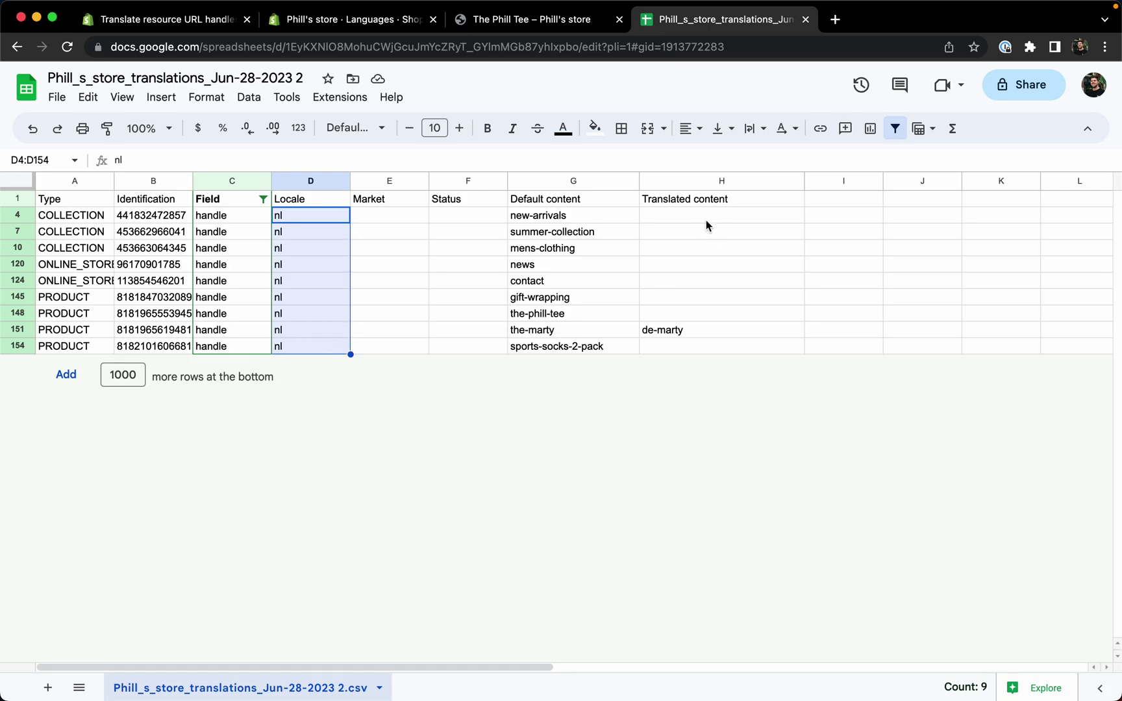
pyautogui.moveTo(706, 221); pyautogui.dragTo(710, 318)
pyautogui.click(709, 318)
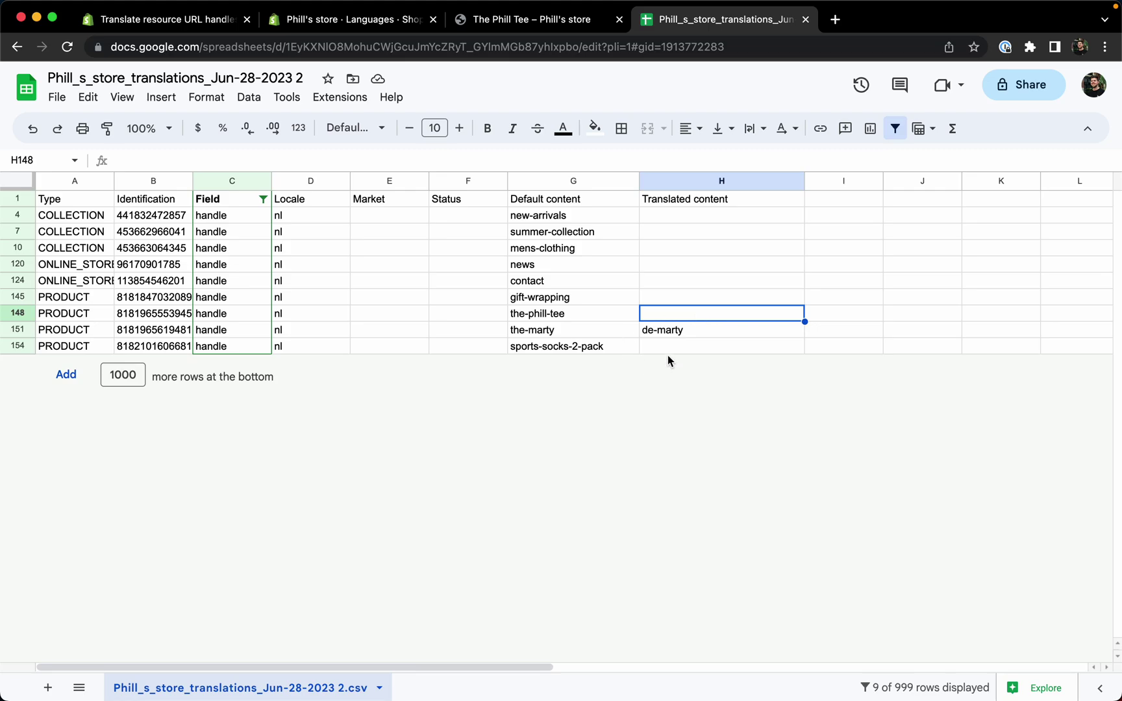
pyautogui.moveTo(572, 221); pyautogui.dragTo(574, 348)
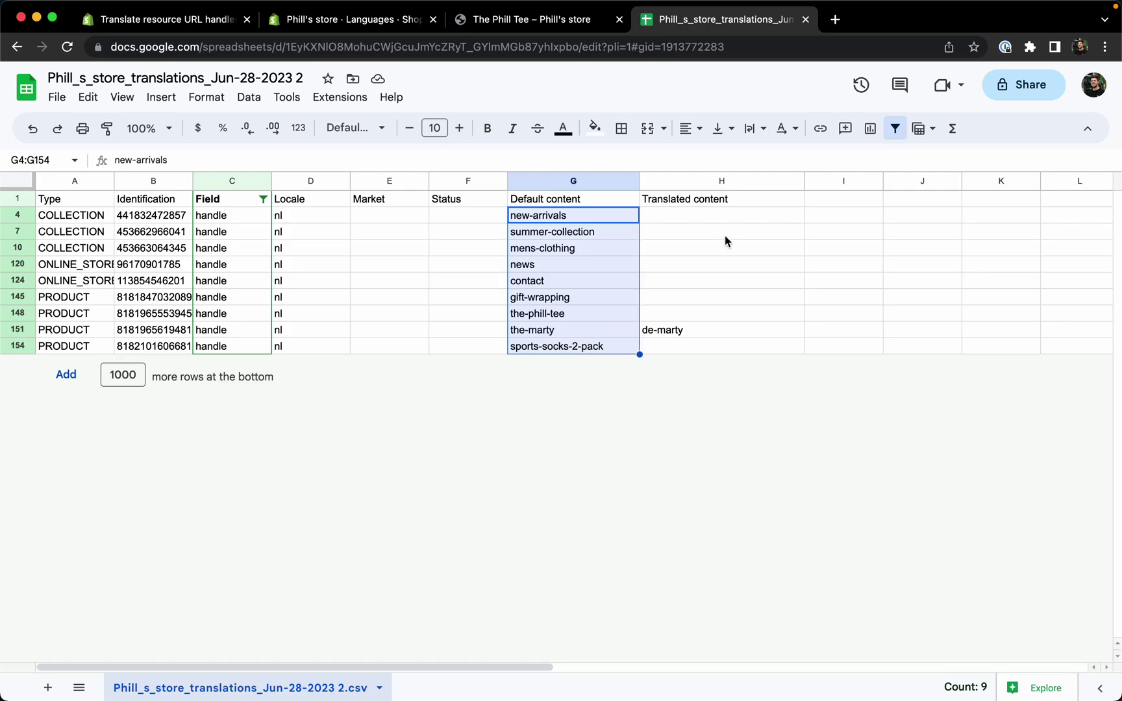